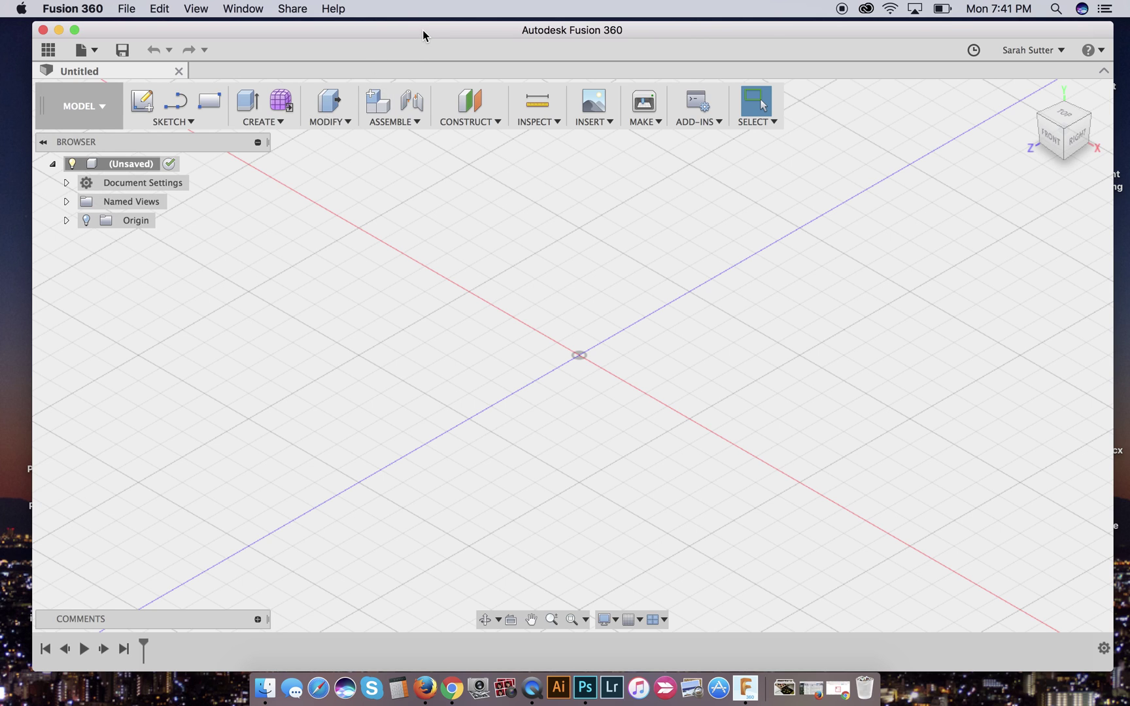
- Set Preferences > General default modeling orientation to Z up and apply it
drag(423, 34, 412, 31)
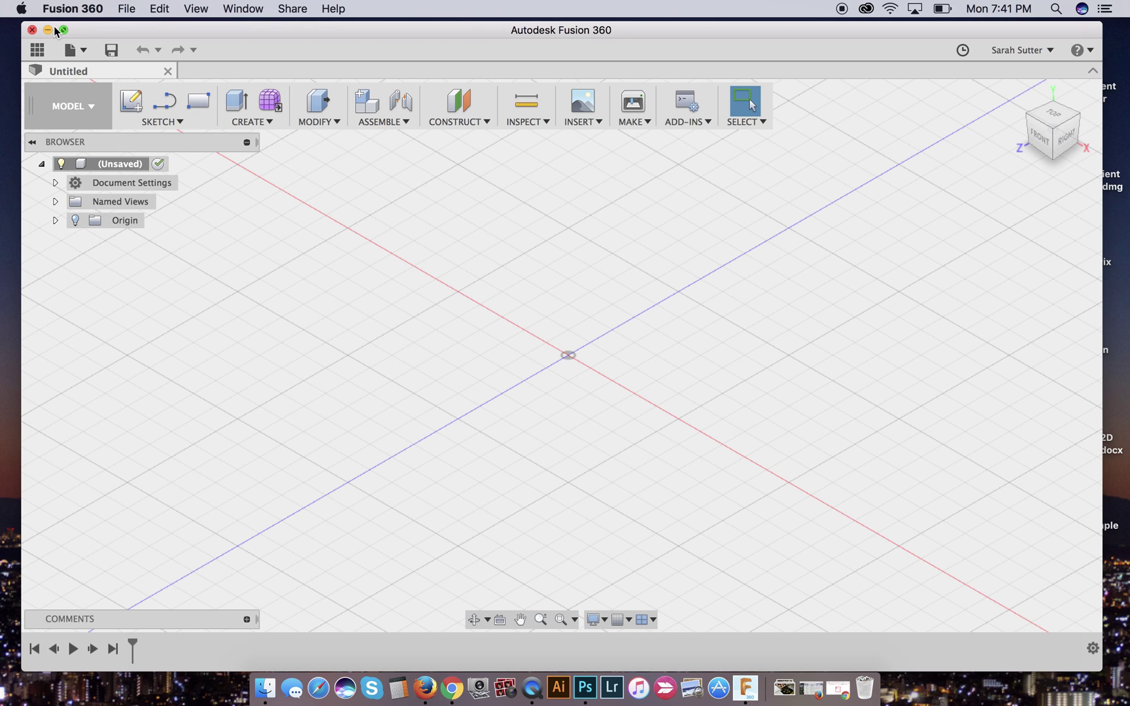
click(72, 9)
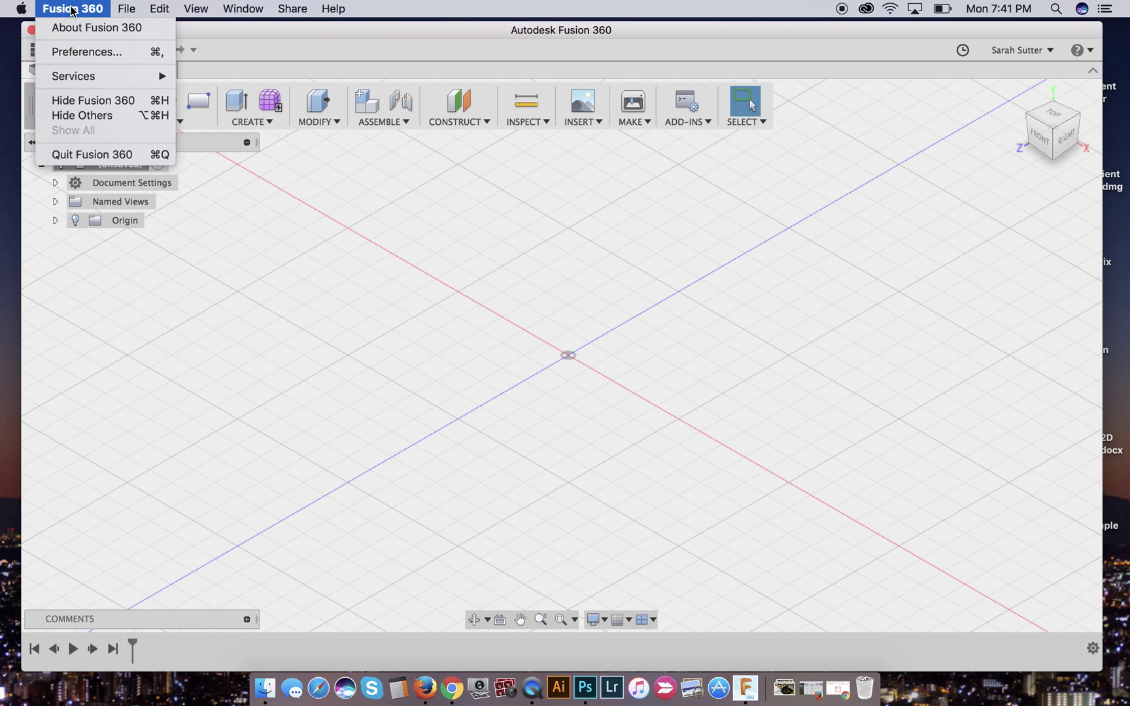
click(83, 51)
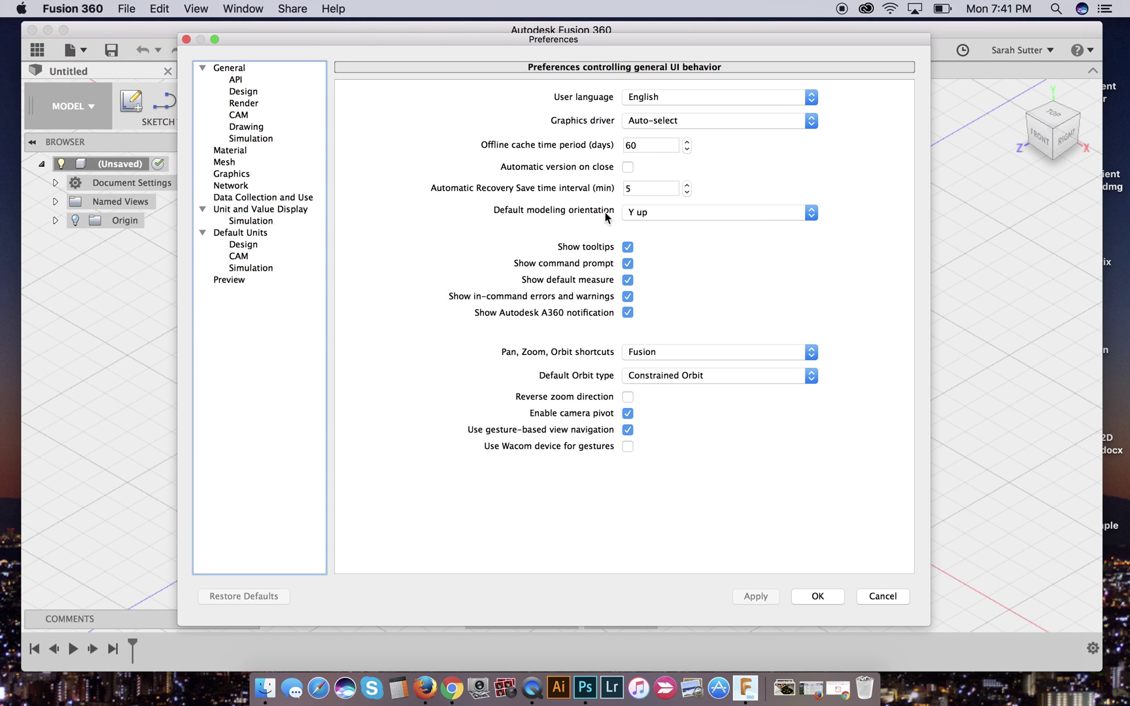
click(664, 214)
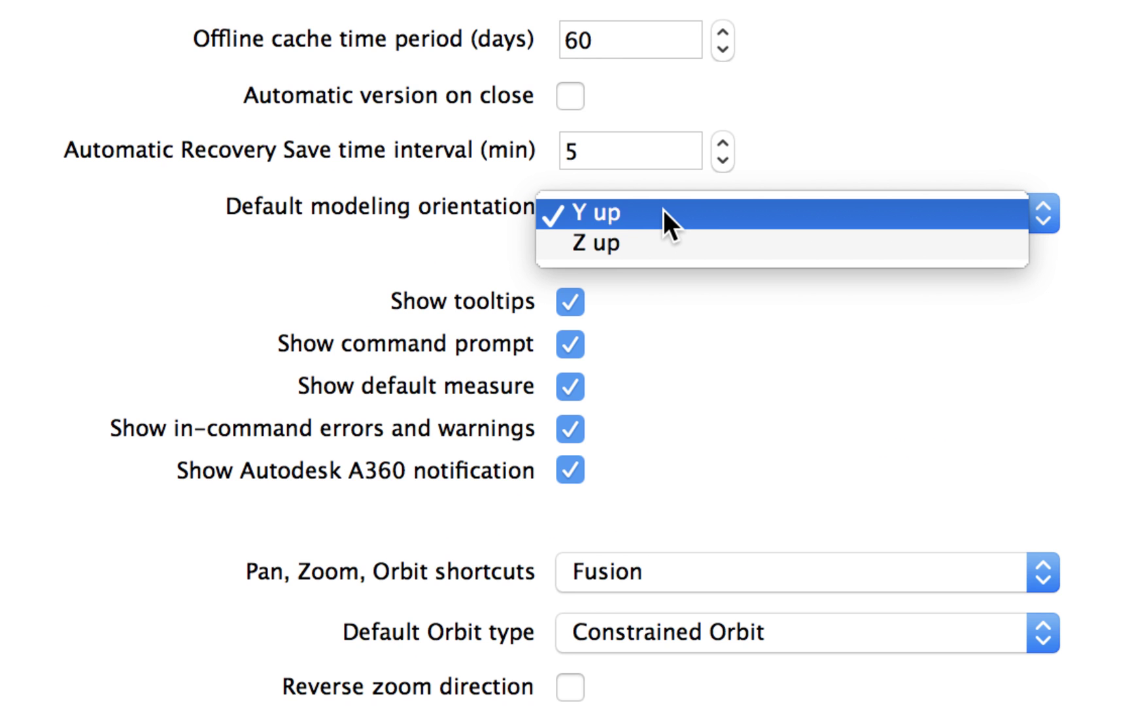
click(613, 243)
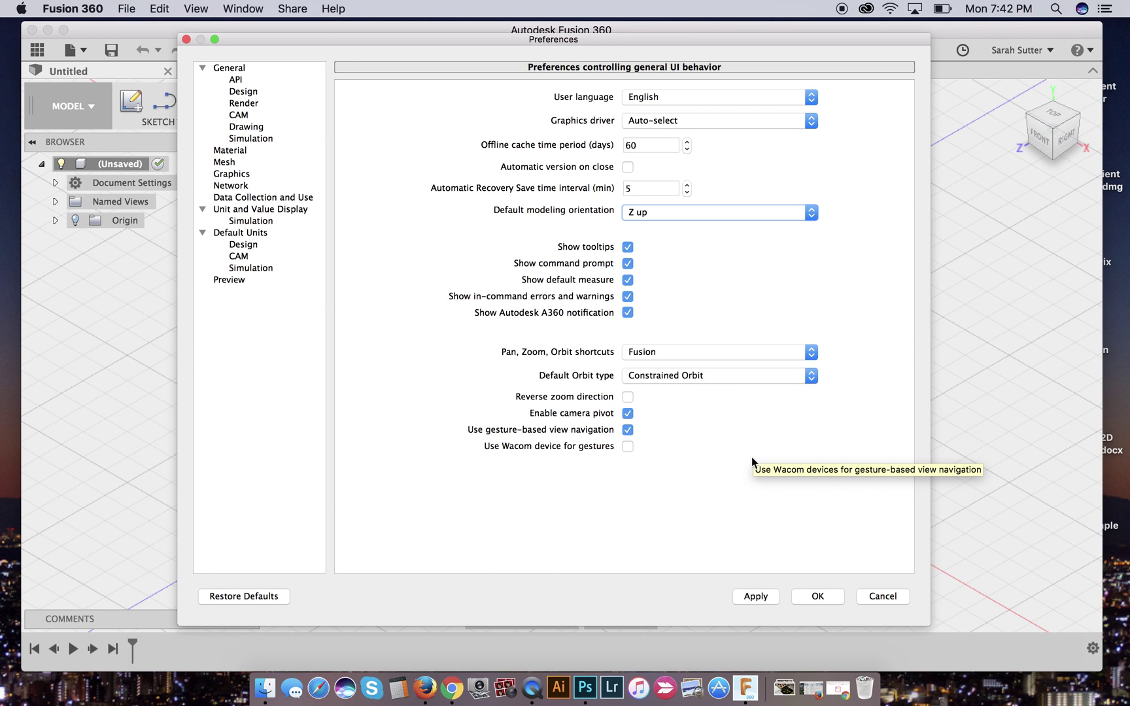
click(754, 596)
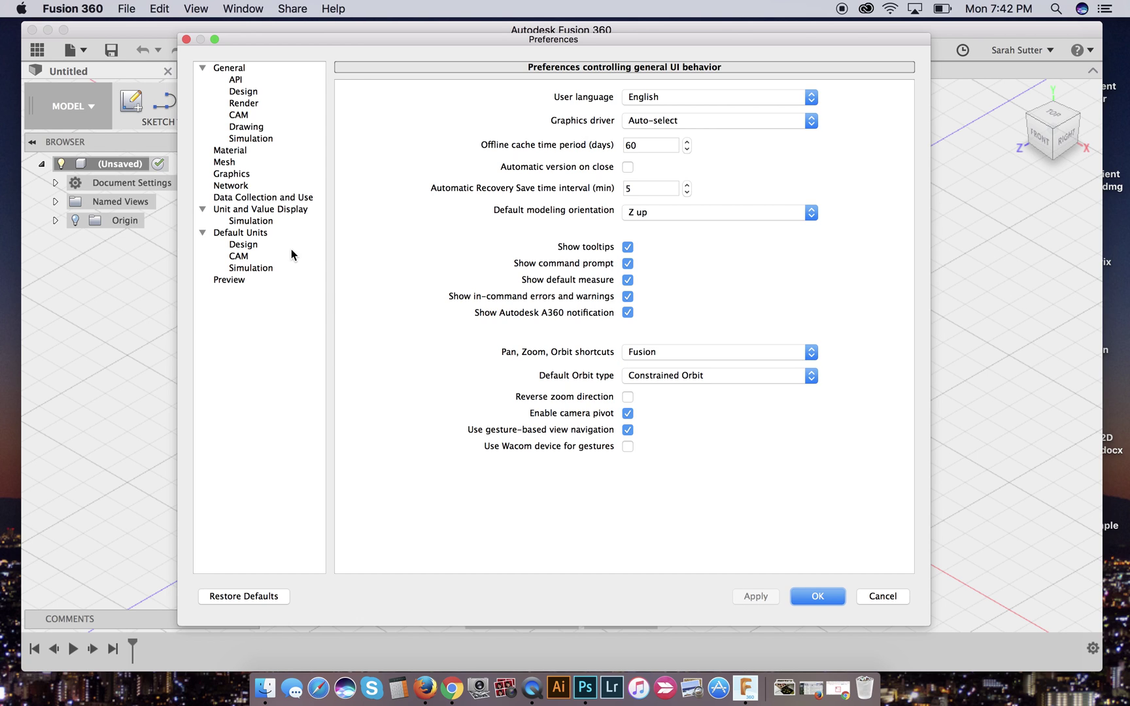
- Keep mm as the Default Units for new designs and confirm Preferences with OK
click(254, 211)
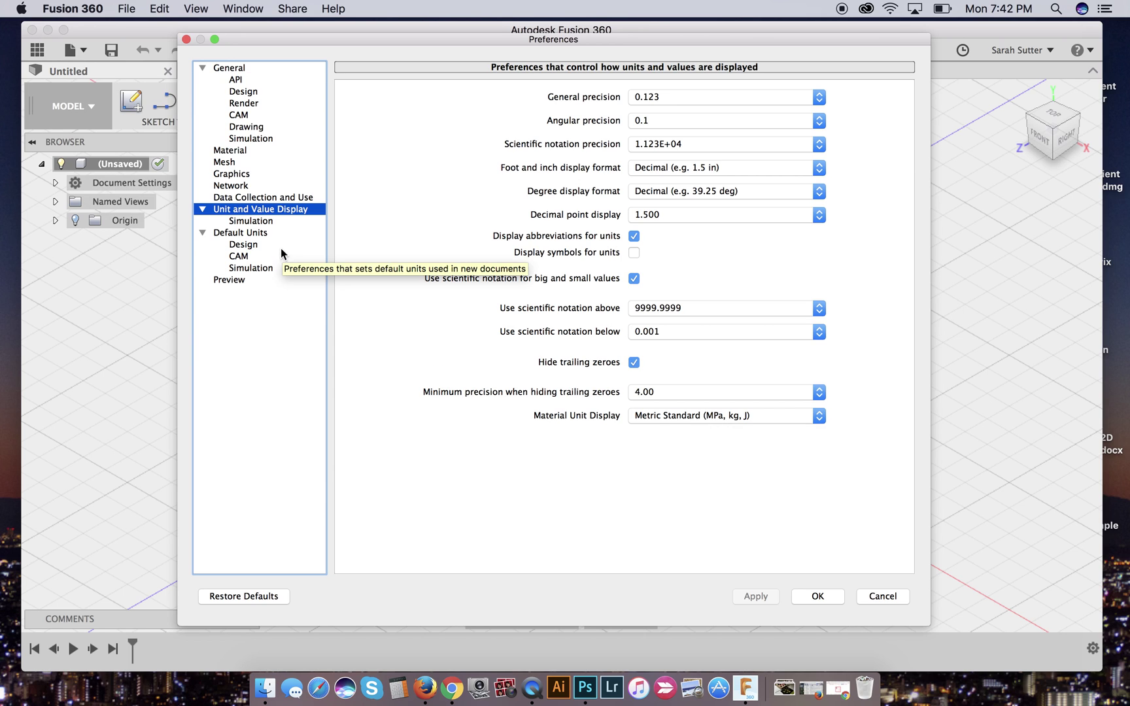
click(269, 231)
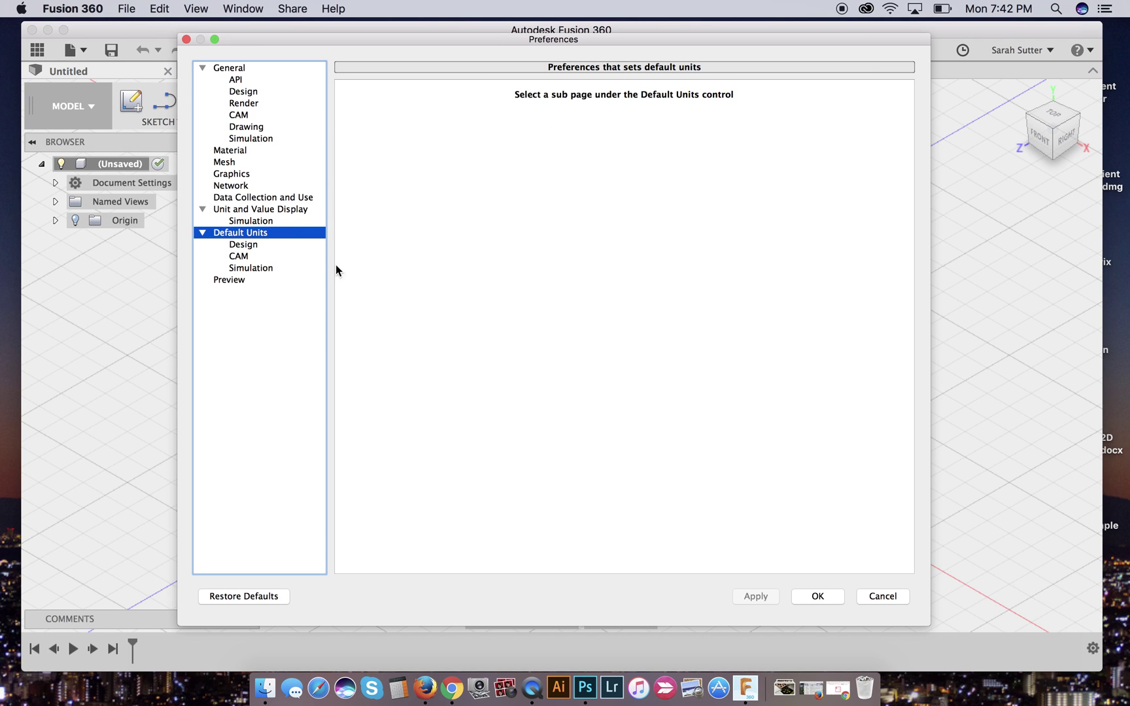
click(280, 245)
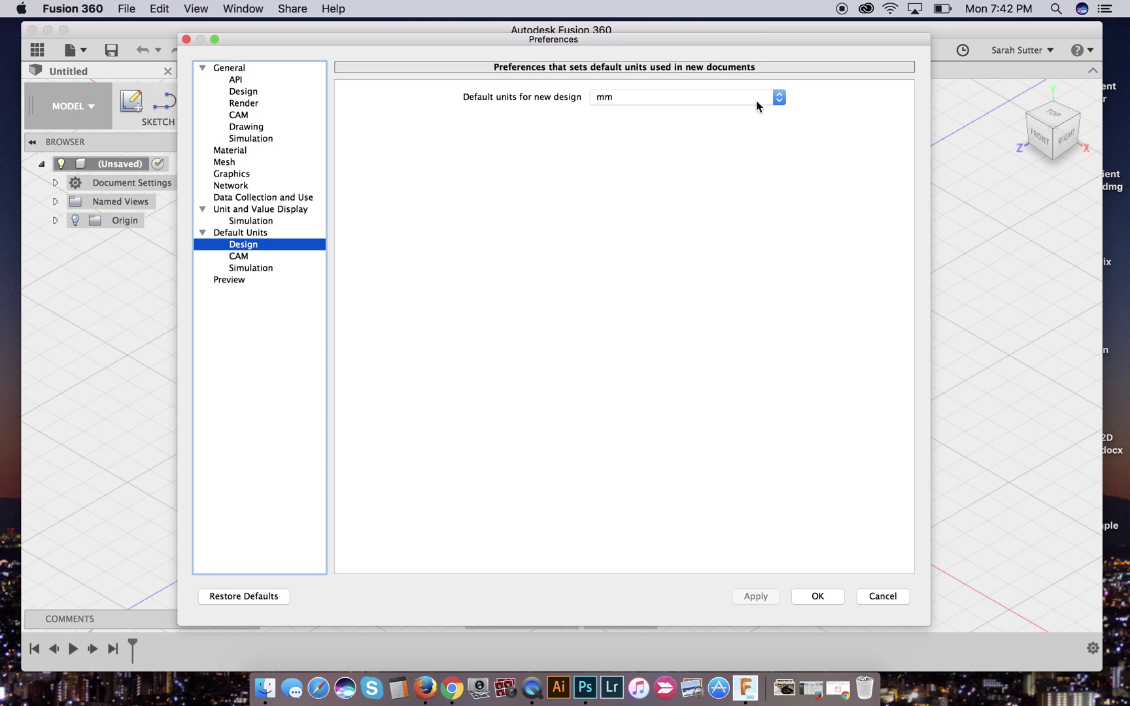
click(778, 97)
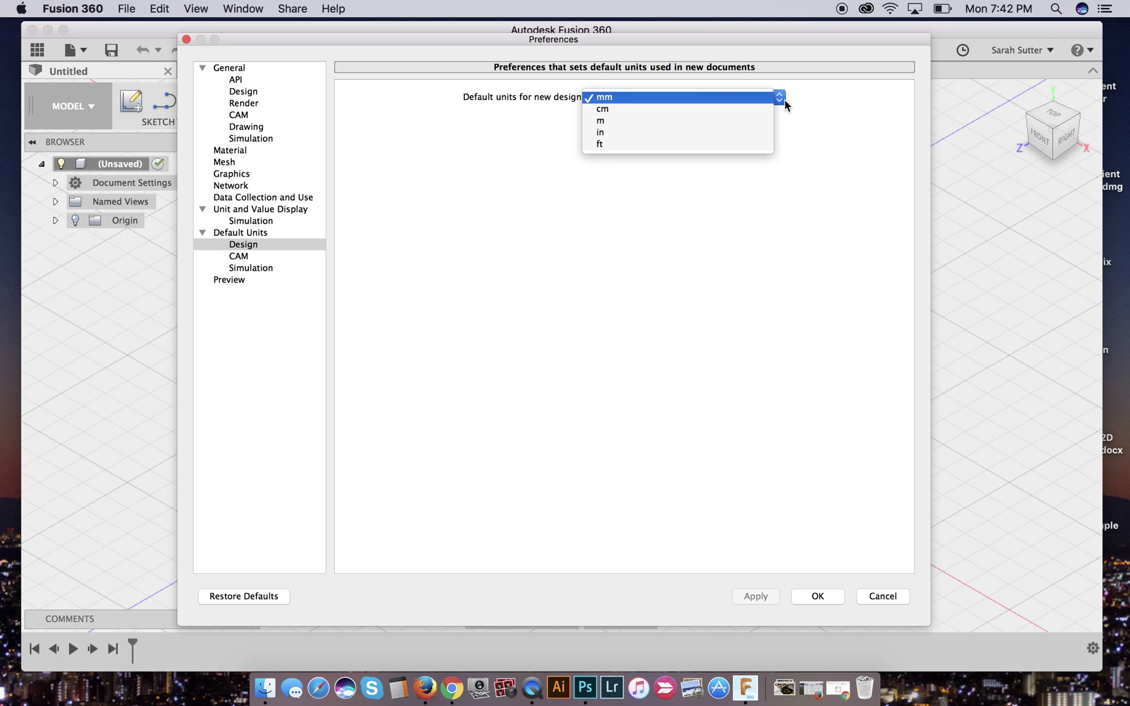
click(761, 97)
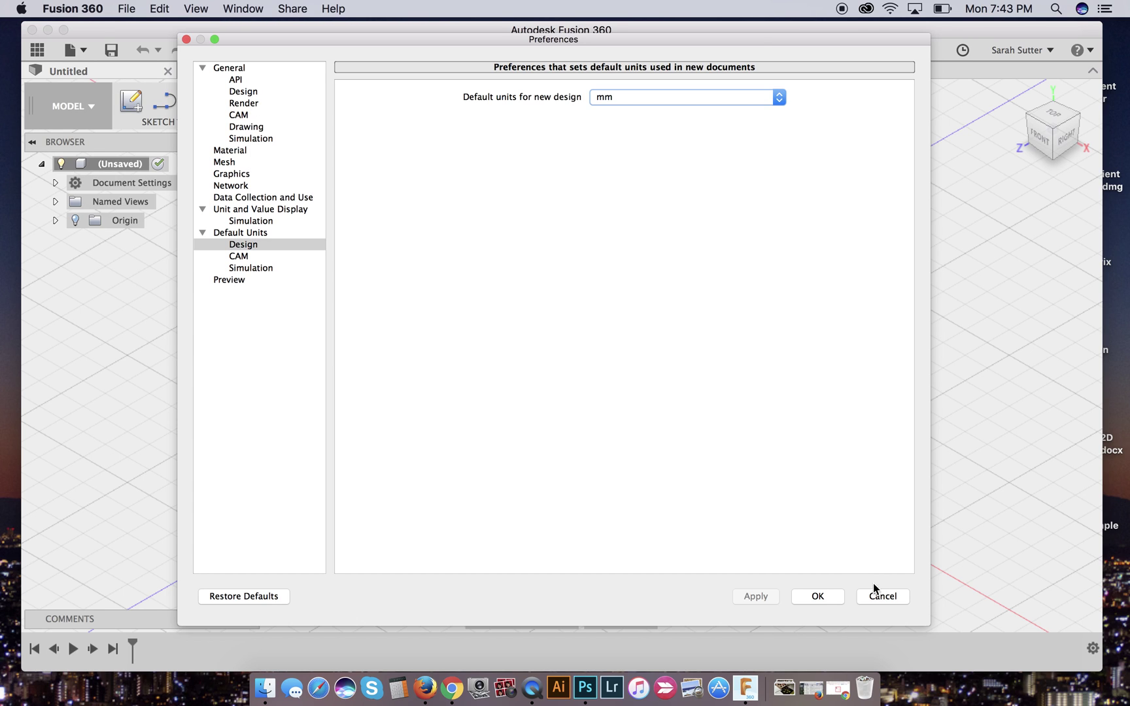
click(271, 66)
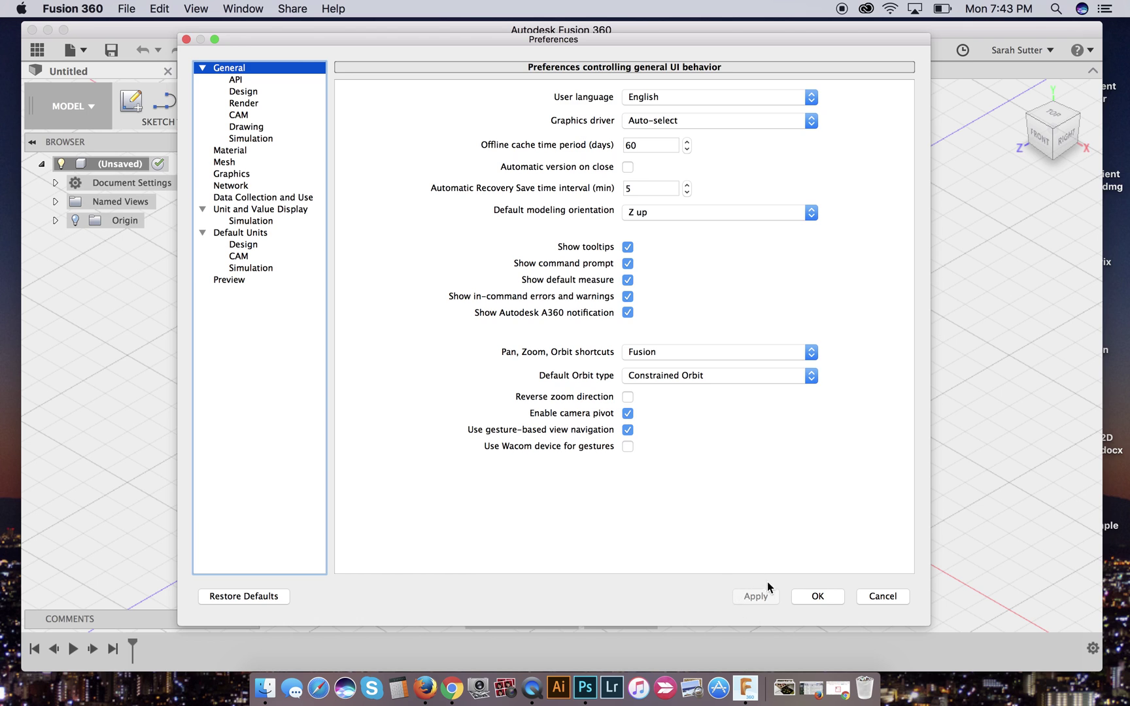
click(829, 597)
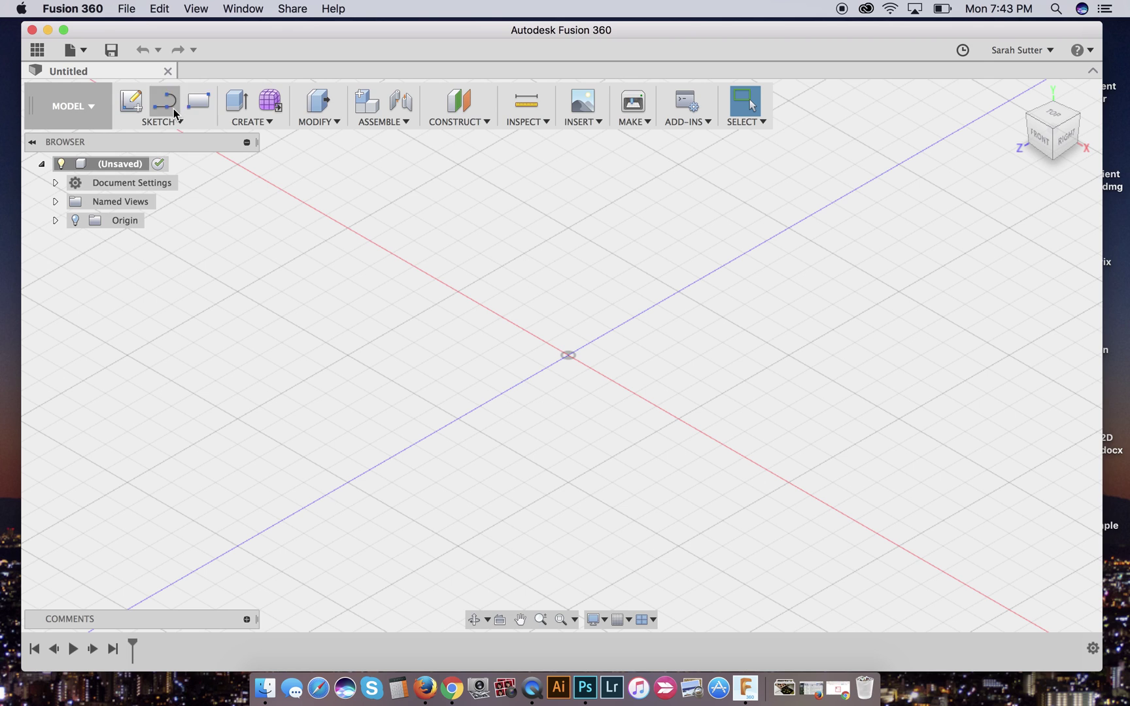
click(168, 71)
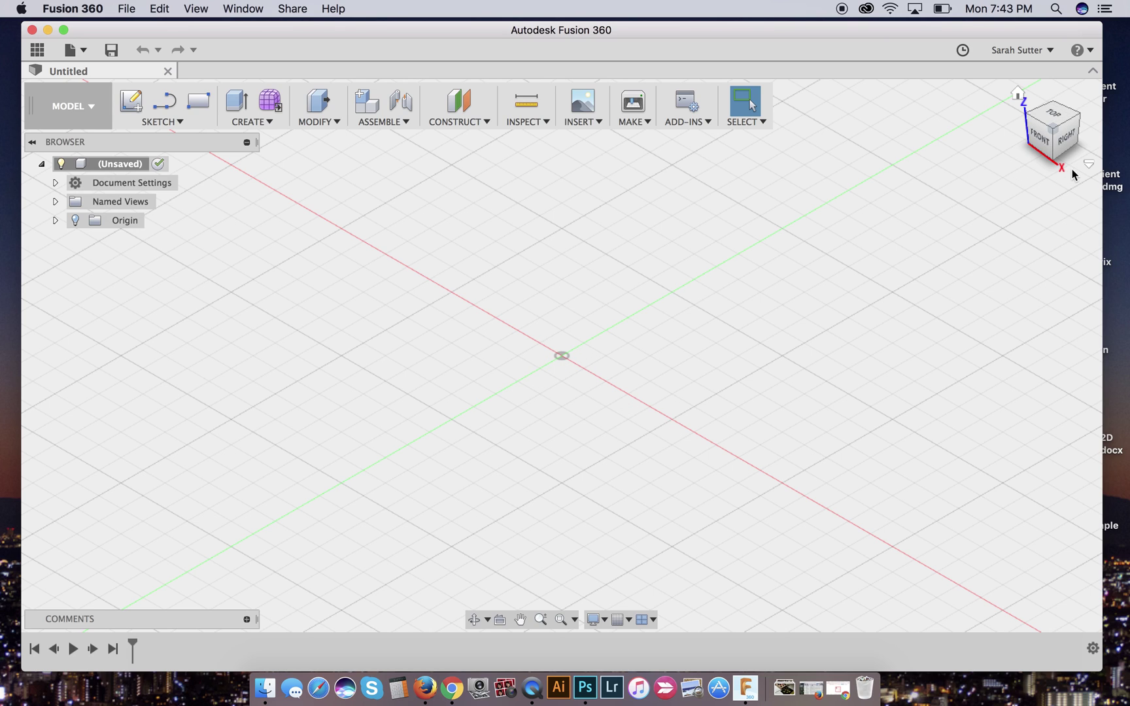
mouse_move(1062, 163)
mouse_down()
mouse_move(1001, 140)
mouse_move(997, 160)
mouse_up()
click(1062, 147)
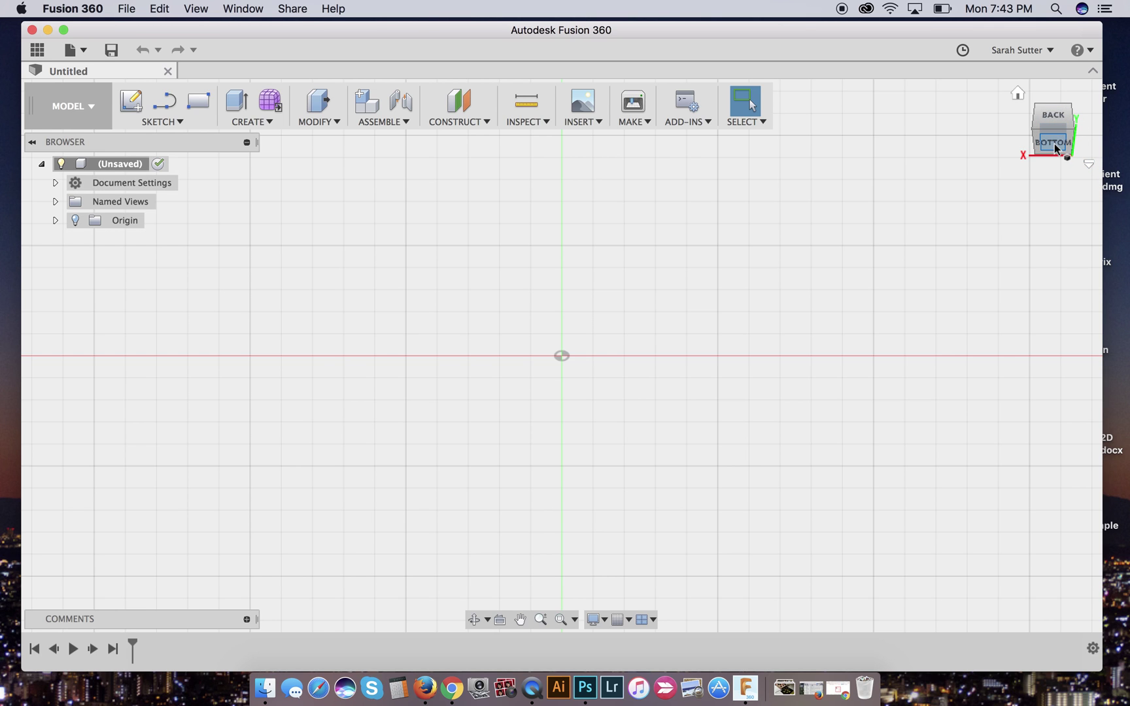
click(1054, 149)
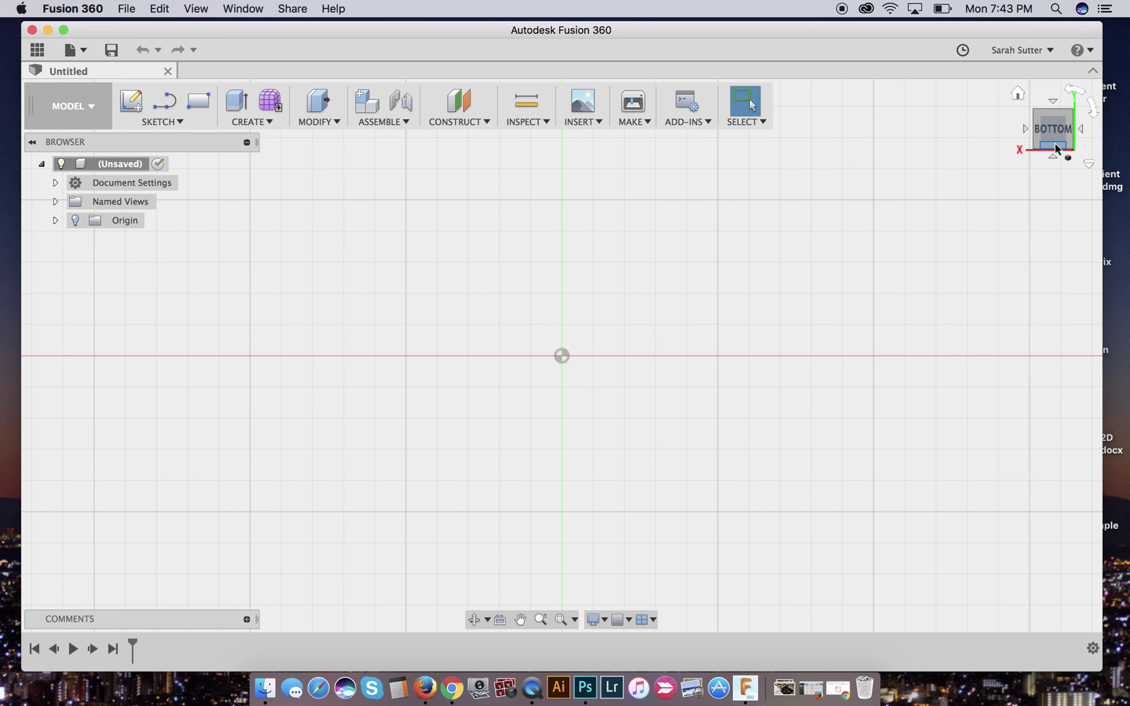
click(1054, 100)
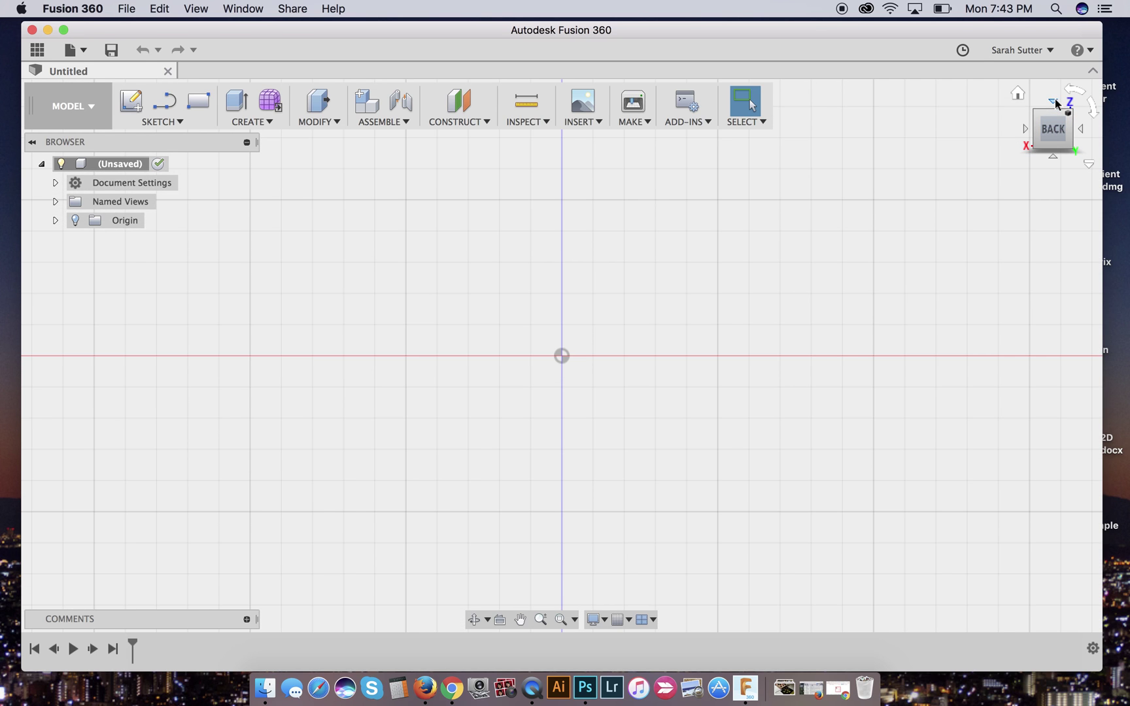
click(1027, 133)
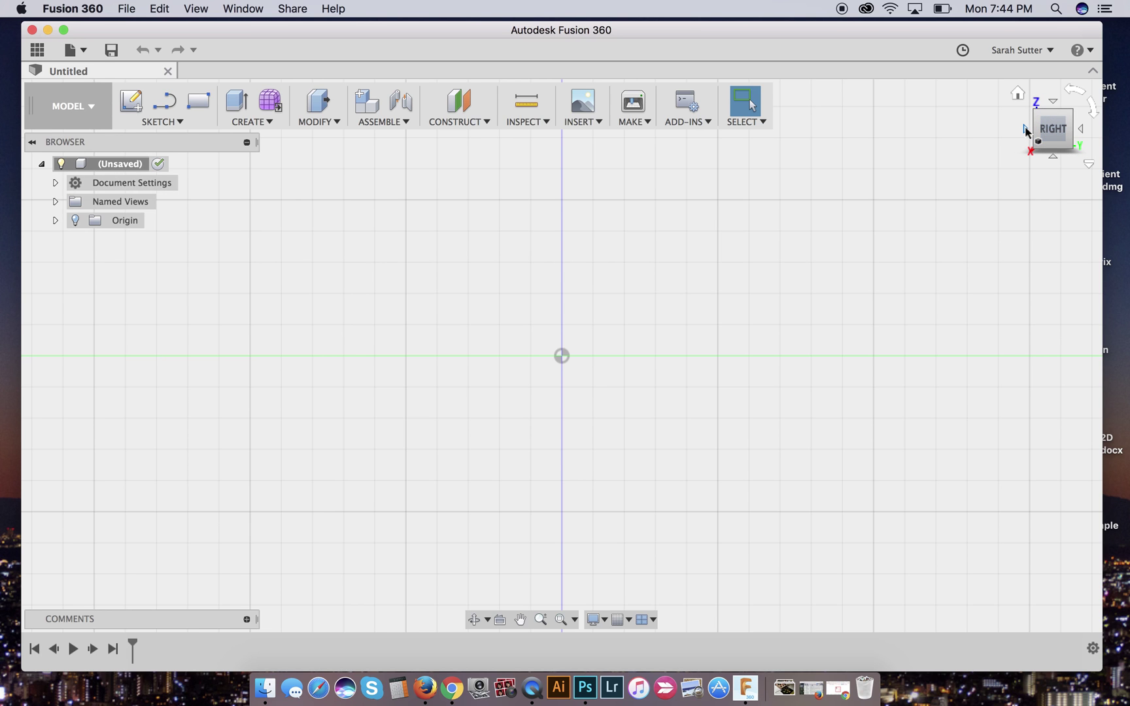
click(1053, 104)
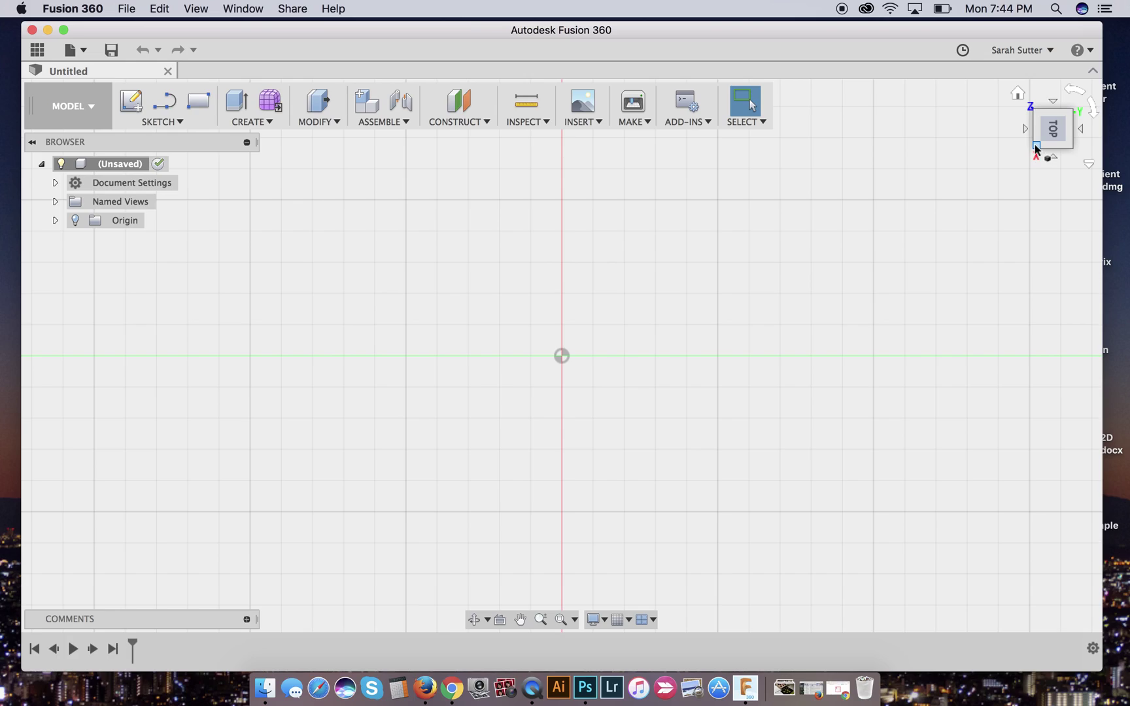
mouse_move(1043, 147)
mouse_down()
mouse_move(1092, 67)
mouse_move(1124, 71)
mouse_move(1112, 75)
mouse_up()
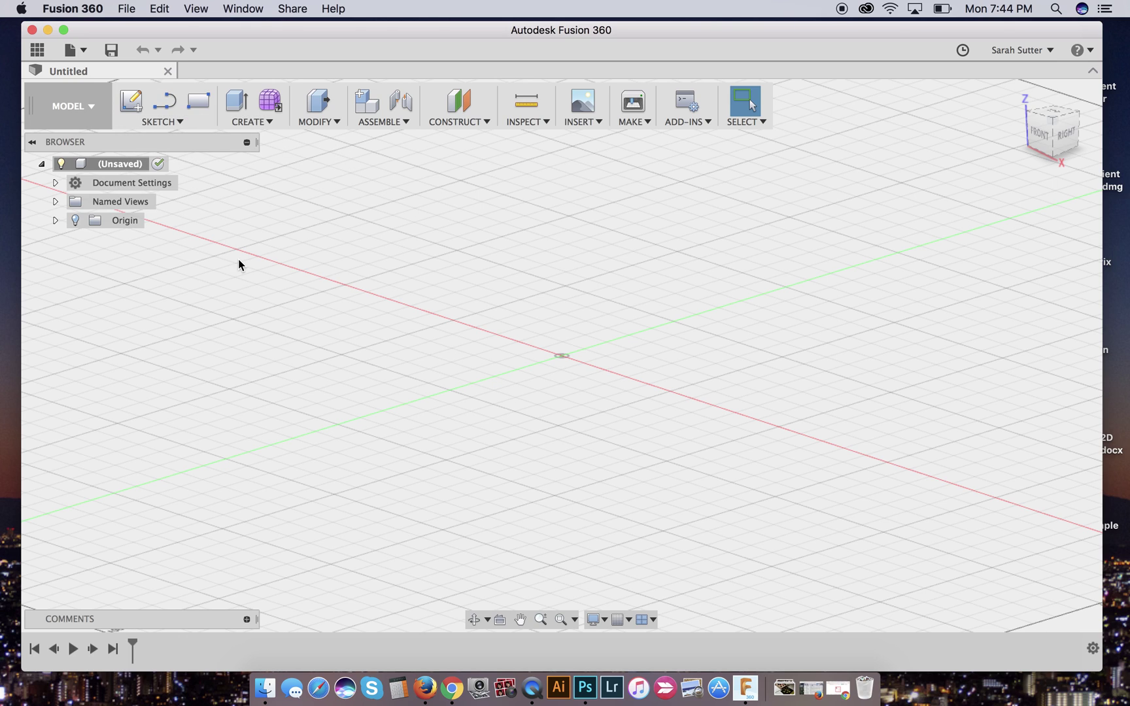
- Start File > Save, browse the save locations, then cancel, leaving the design unsaved
click(84, 52)
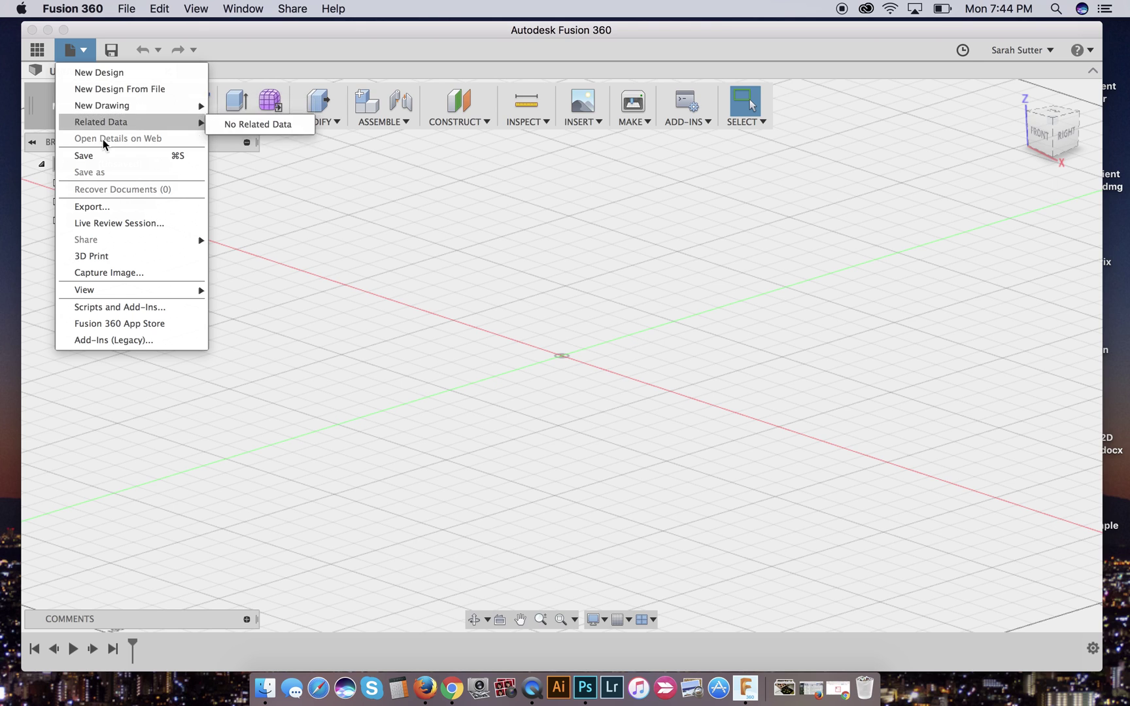
click(109, 163)
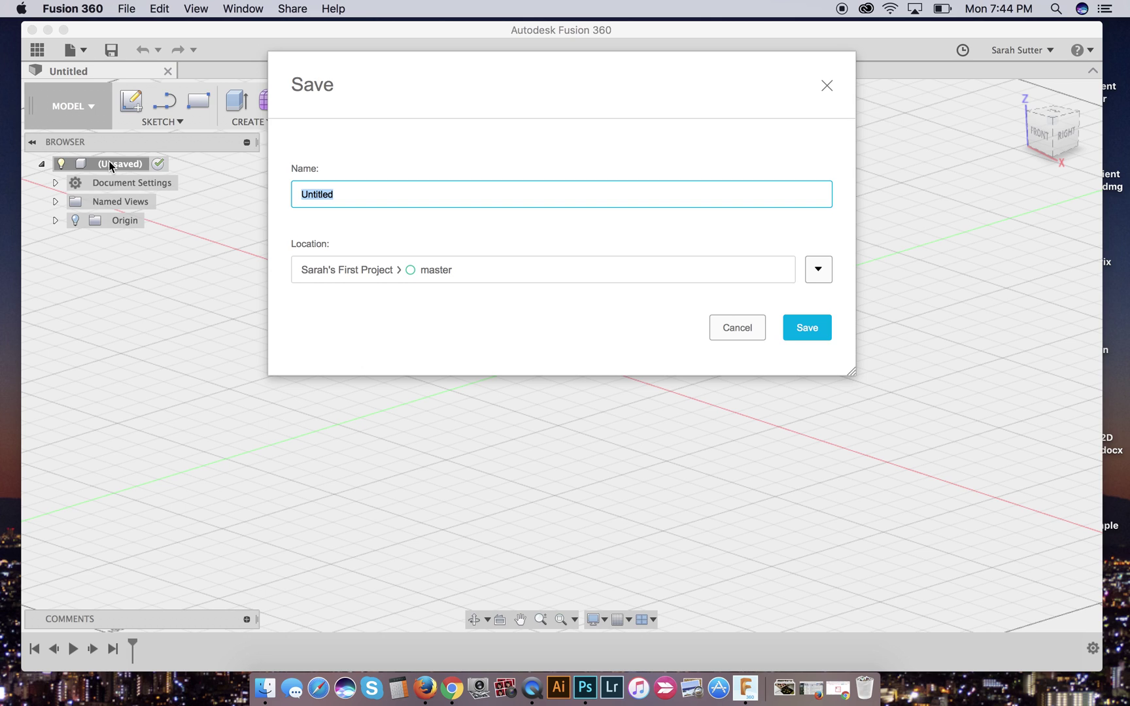
click(823, 272)
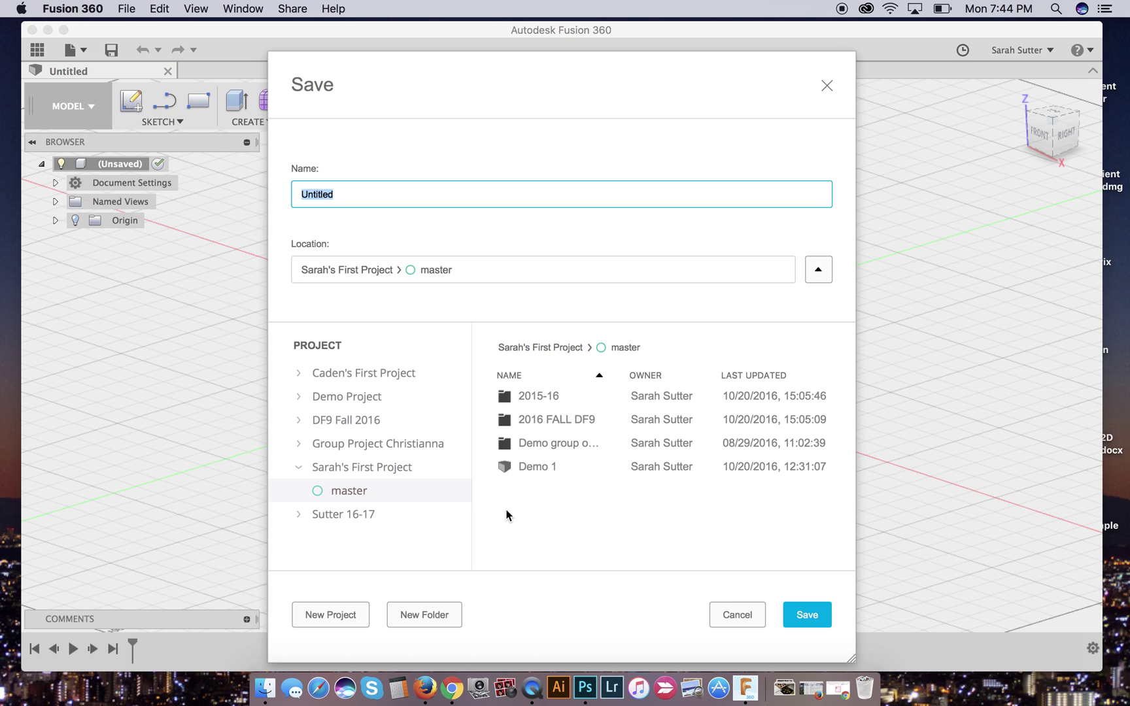
click(751, 620)
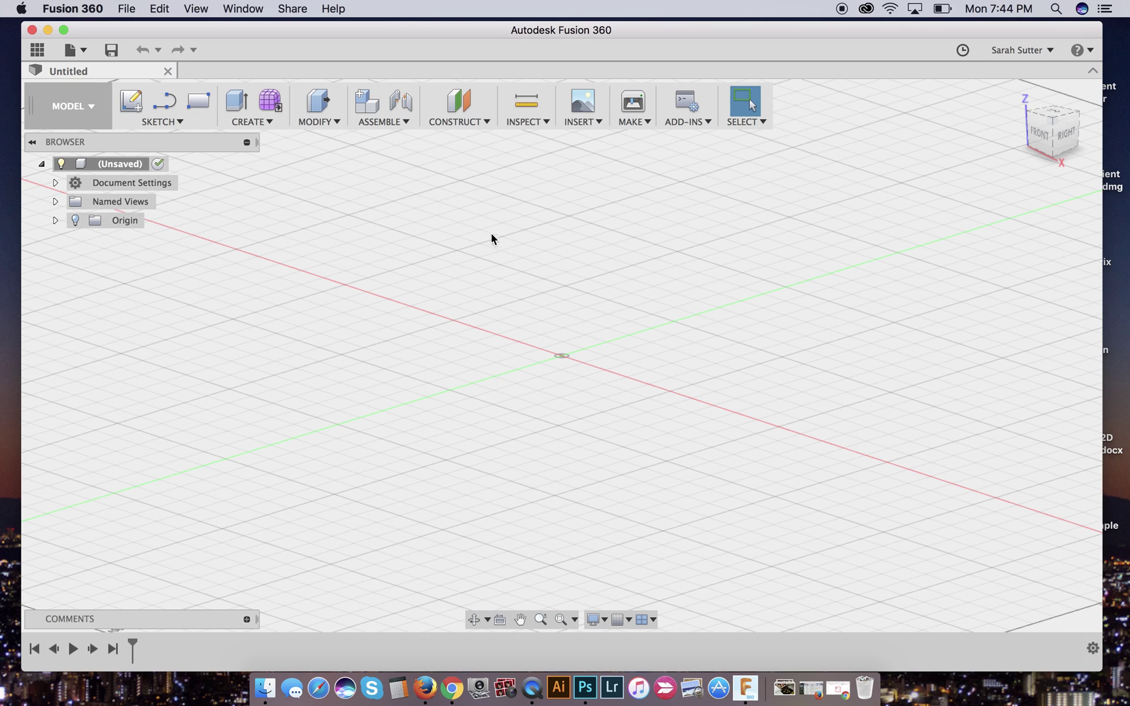
click(37, 50)
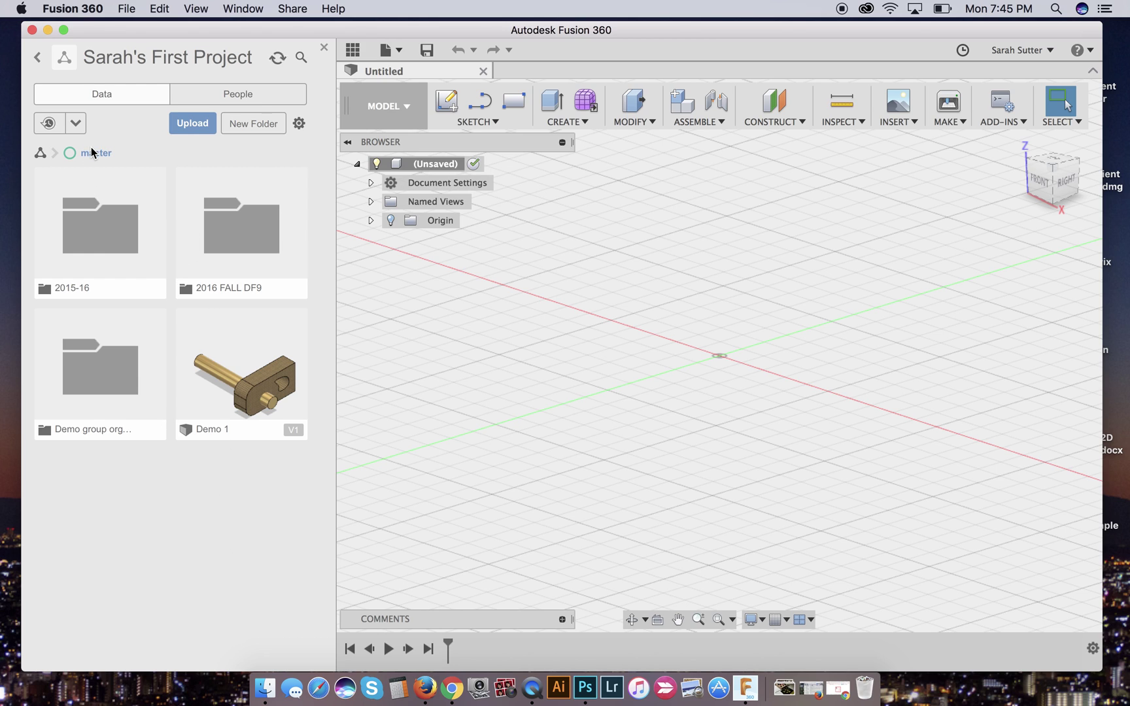
click(39, 154)
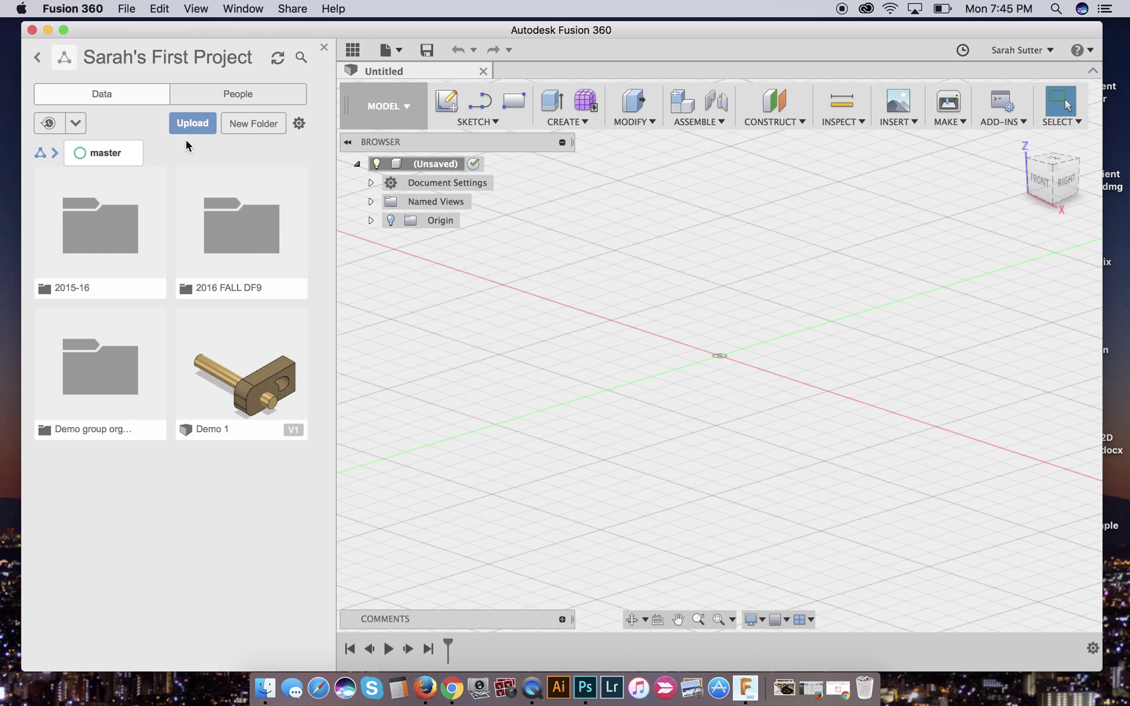
- Create a new folder named '2017-2018 DF9' in the master project
click(248, 124)
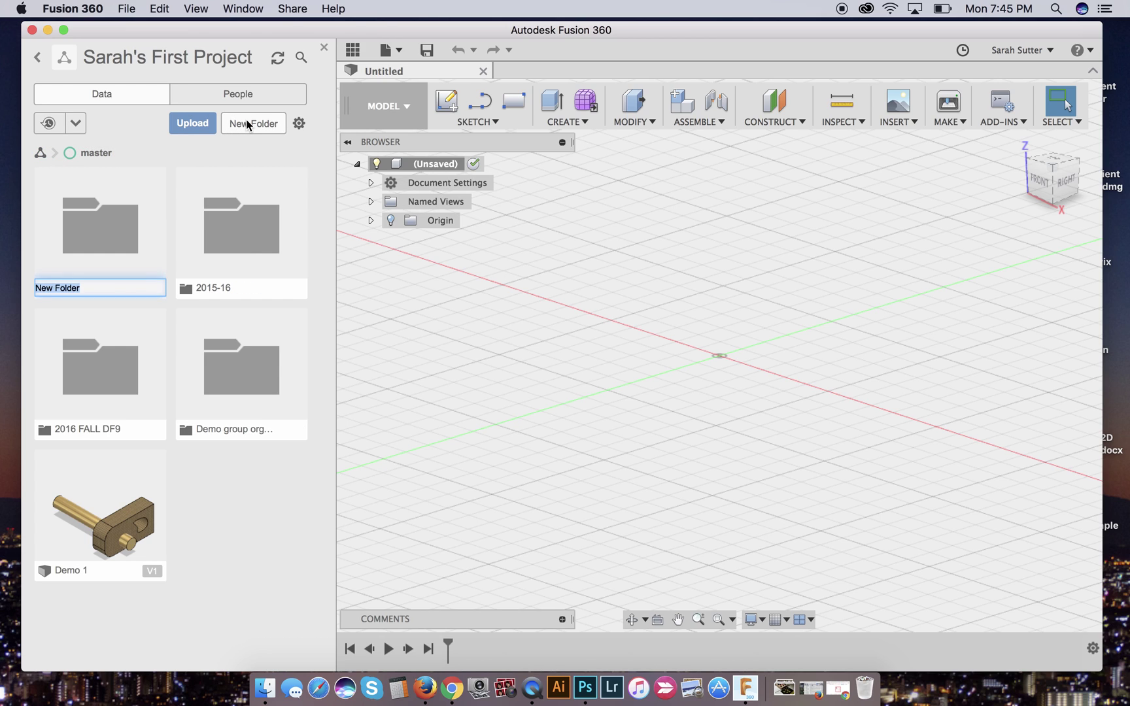
text(201702018)
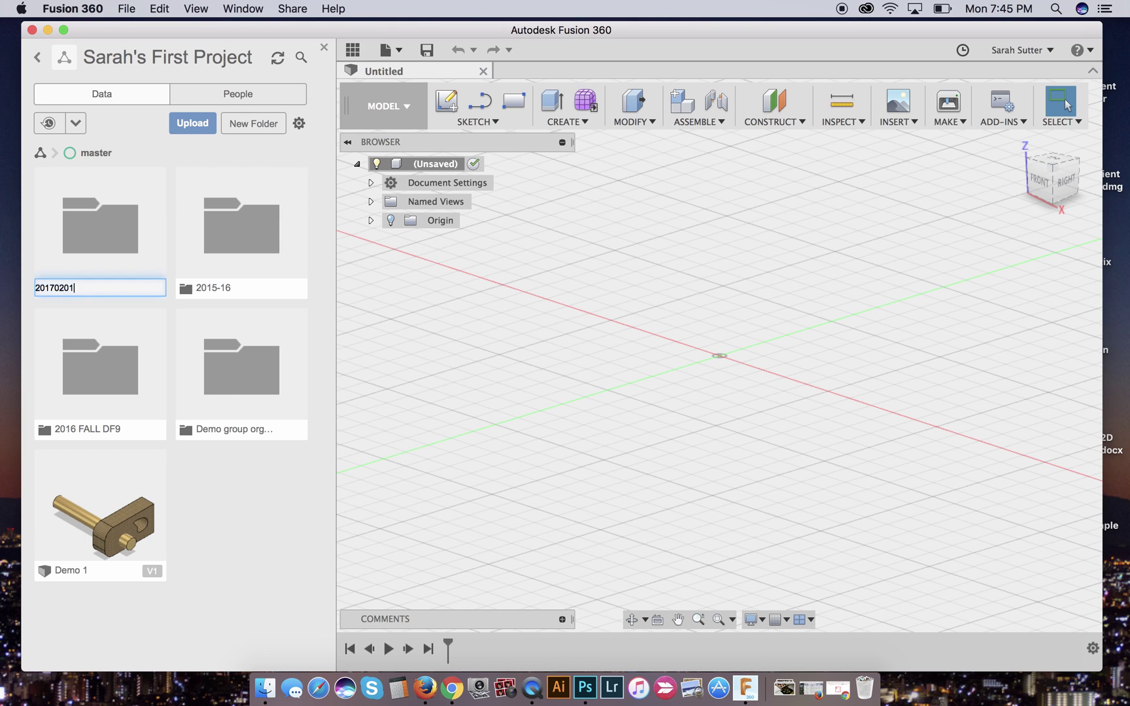
key(BackSpace)
key(BackSpace)
key(BackSpace)
key(BackSpace)
key(BackSpace)
text(-2018 DF9)
key(Return)
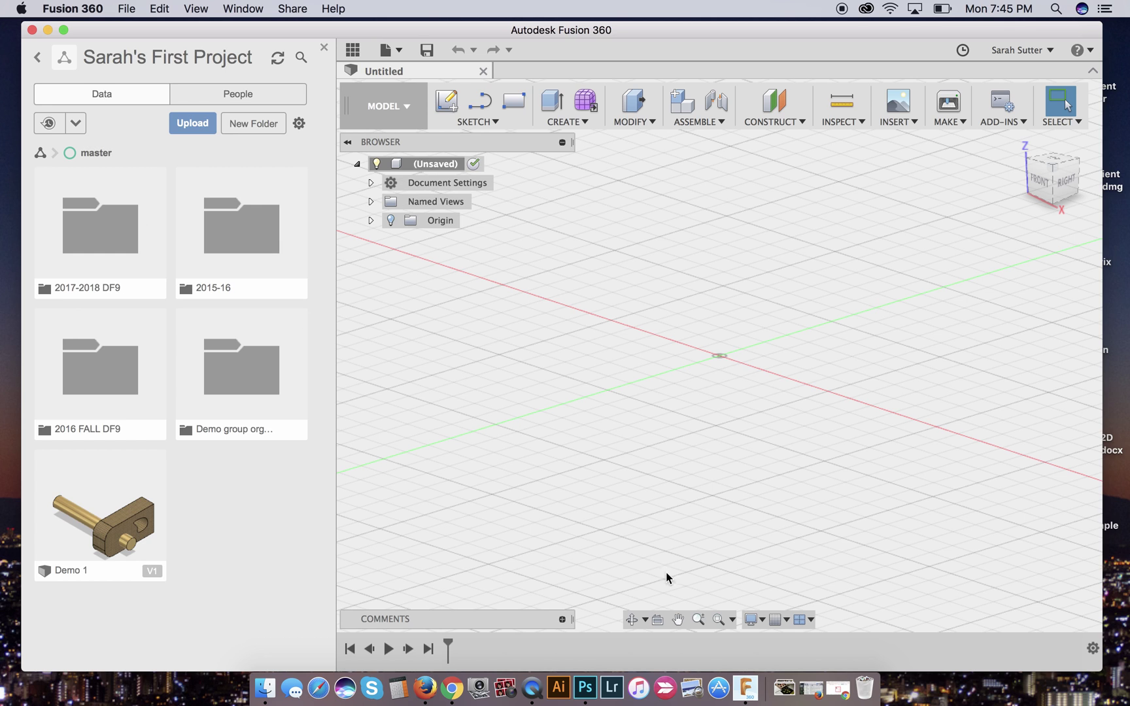
- Start saving the design and choose the 2017-2018 DF9 folder as its location
click(353, 50)
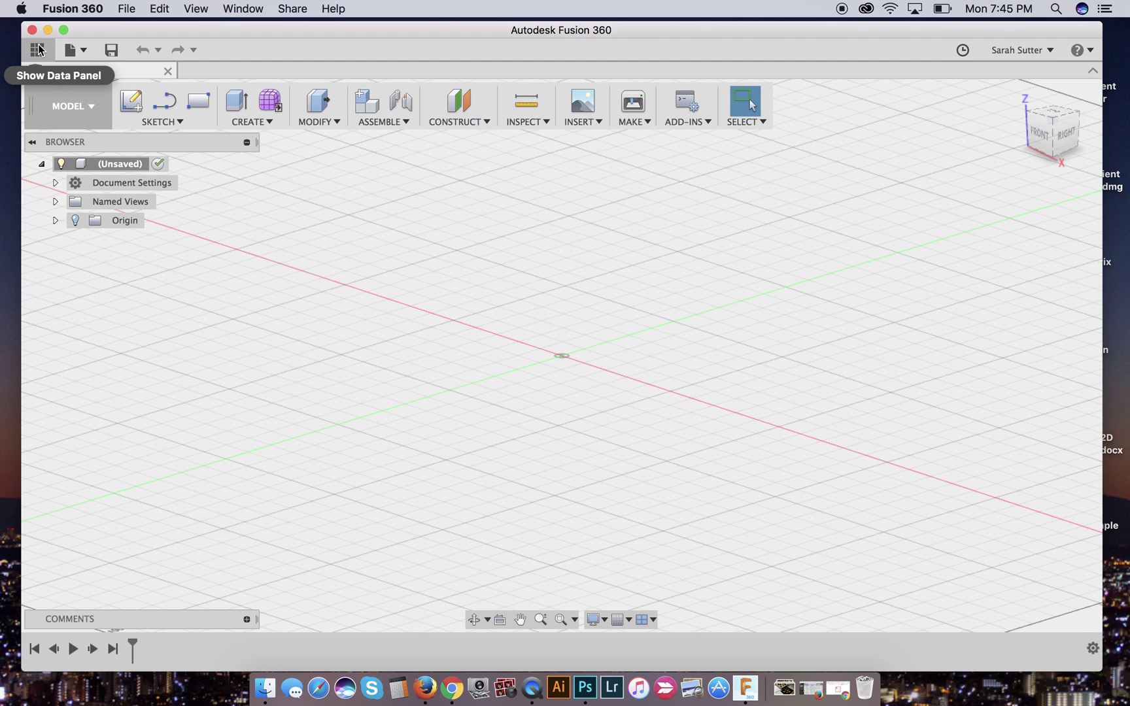
click(37, 49)
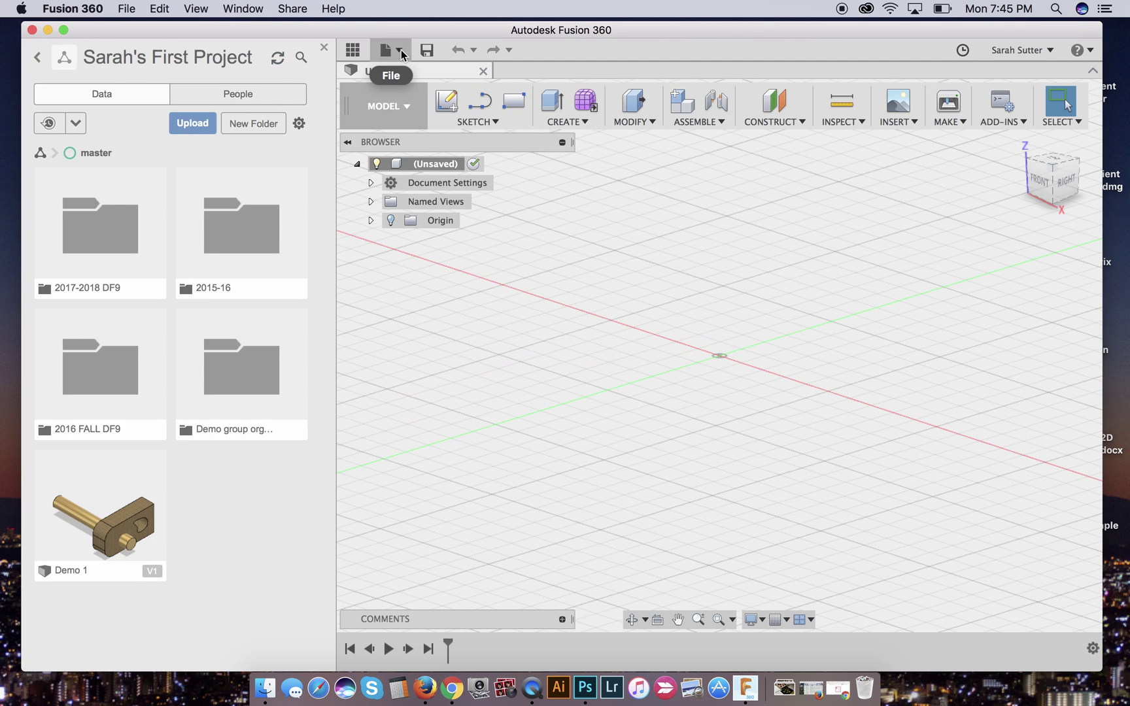
click(399, 51)
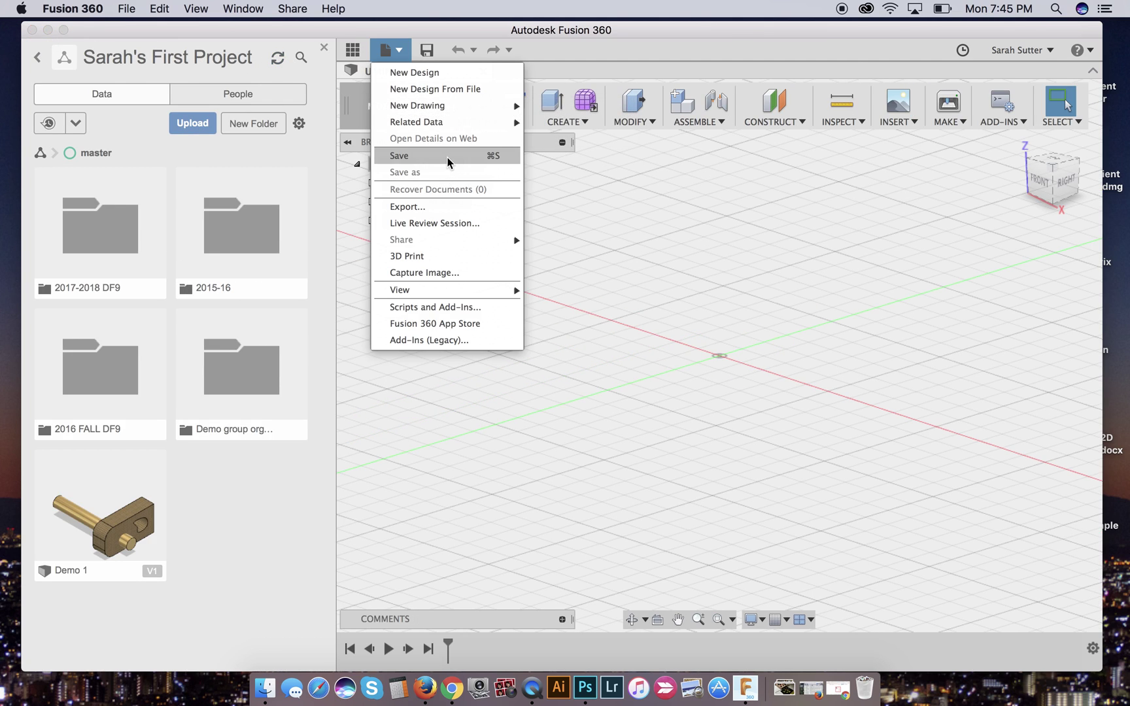
click(447, 160)
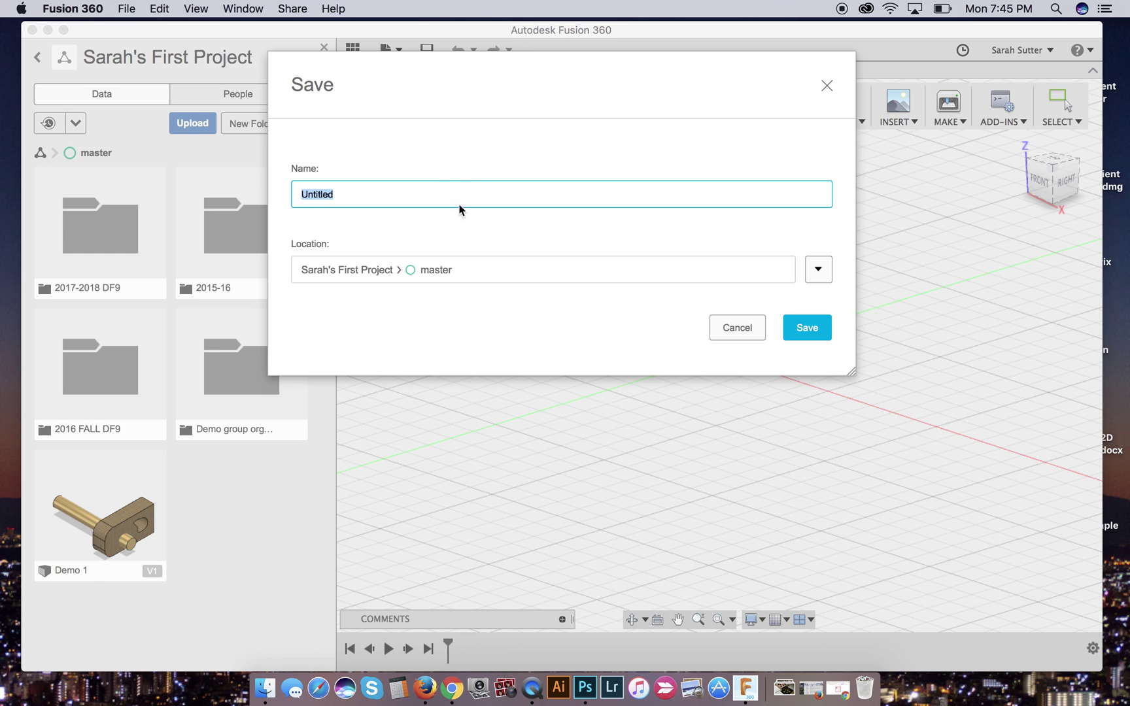
click(817, 269)
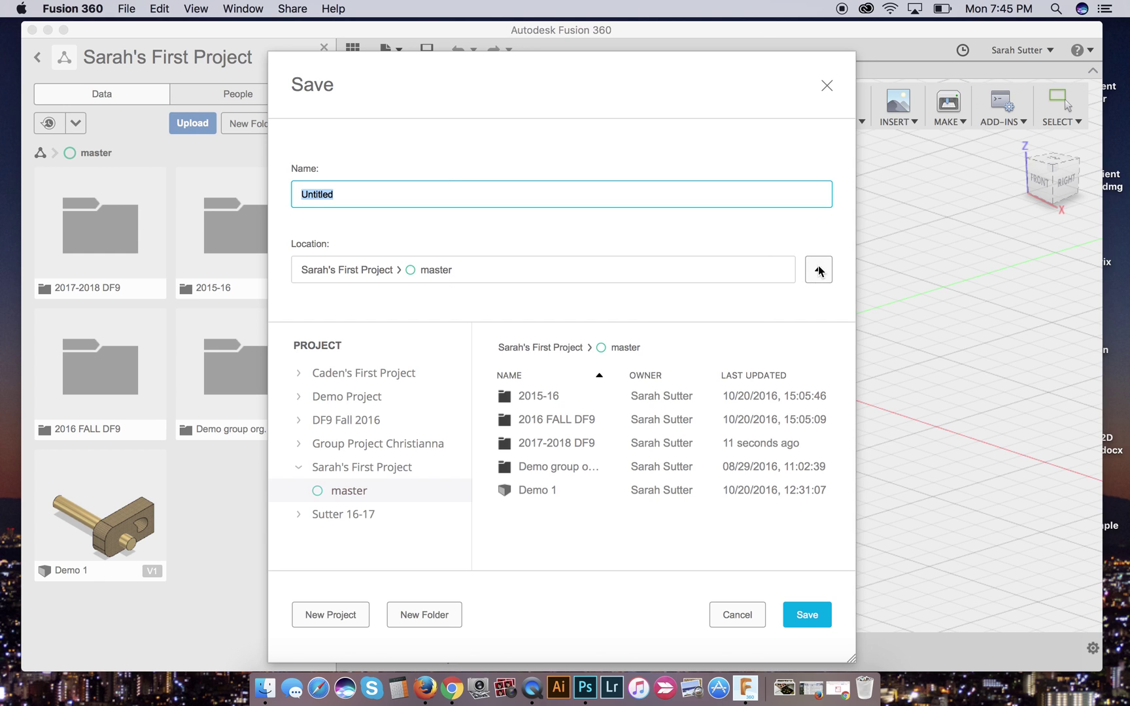
double_click(558, 443)
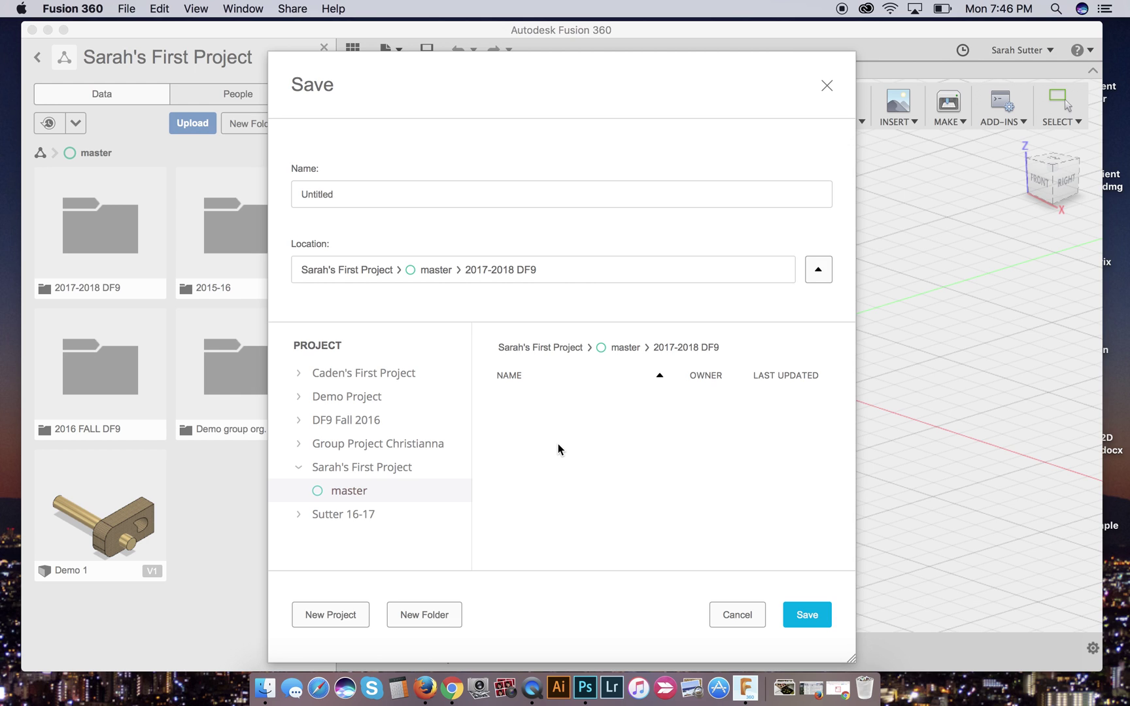
- Name the design 'Intro Demo Screencast' and save it
double_click(530, 197)
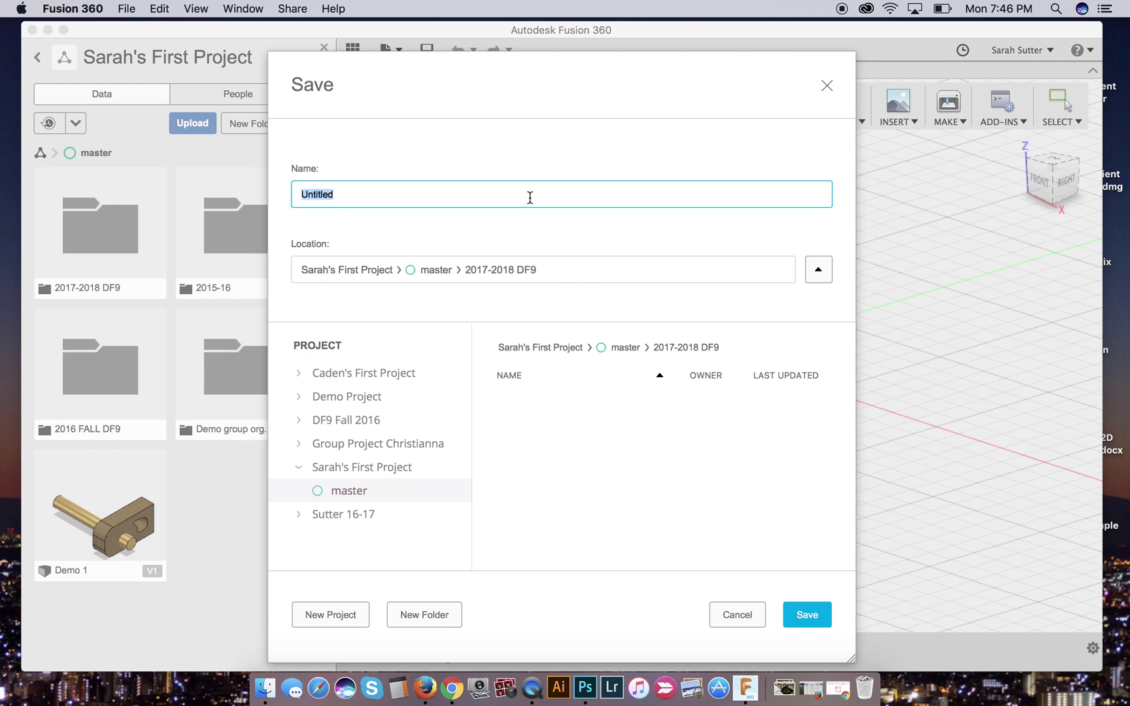
text(Intro Deom)
key(BackSpace)
key(BackSpace)
key(BackSpace)
text(emo Screencast)
click(808, 614)
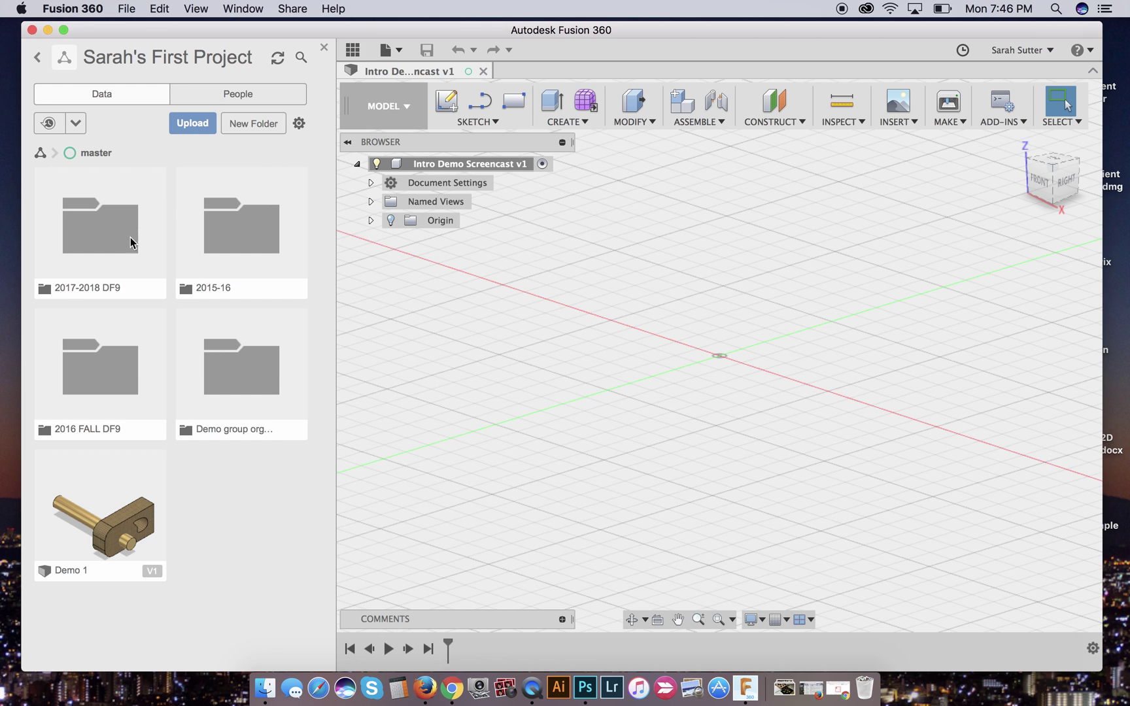
click(112, 229)
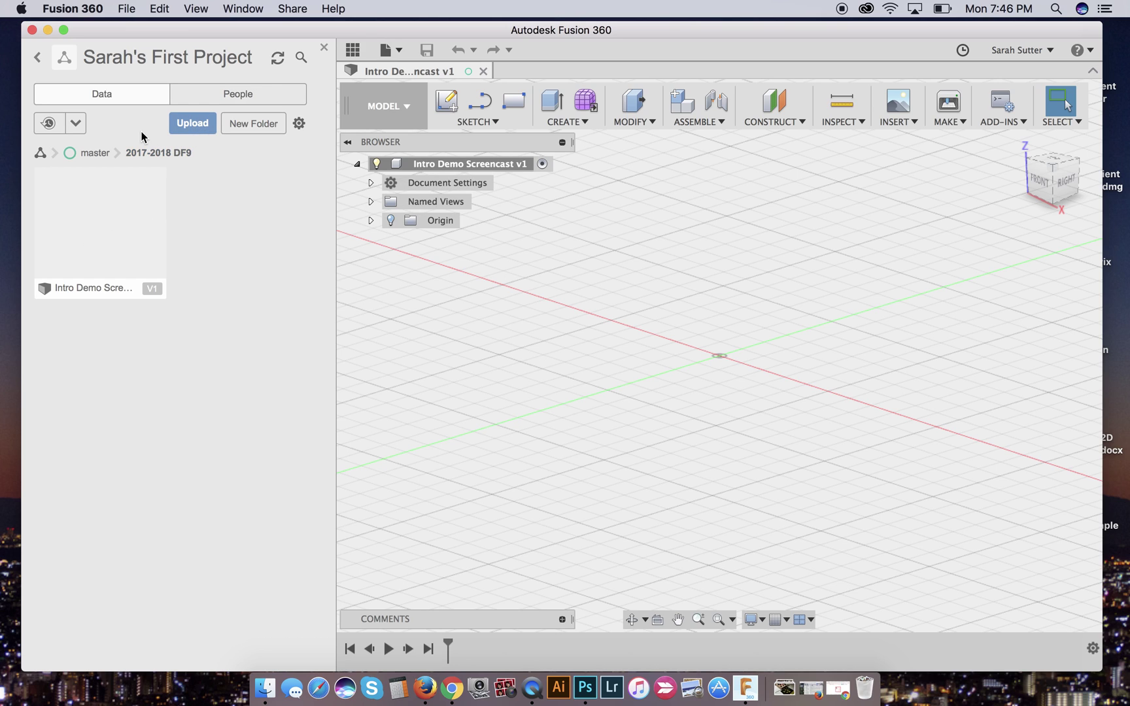
click(85, 154)
click(119, 371)
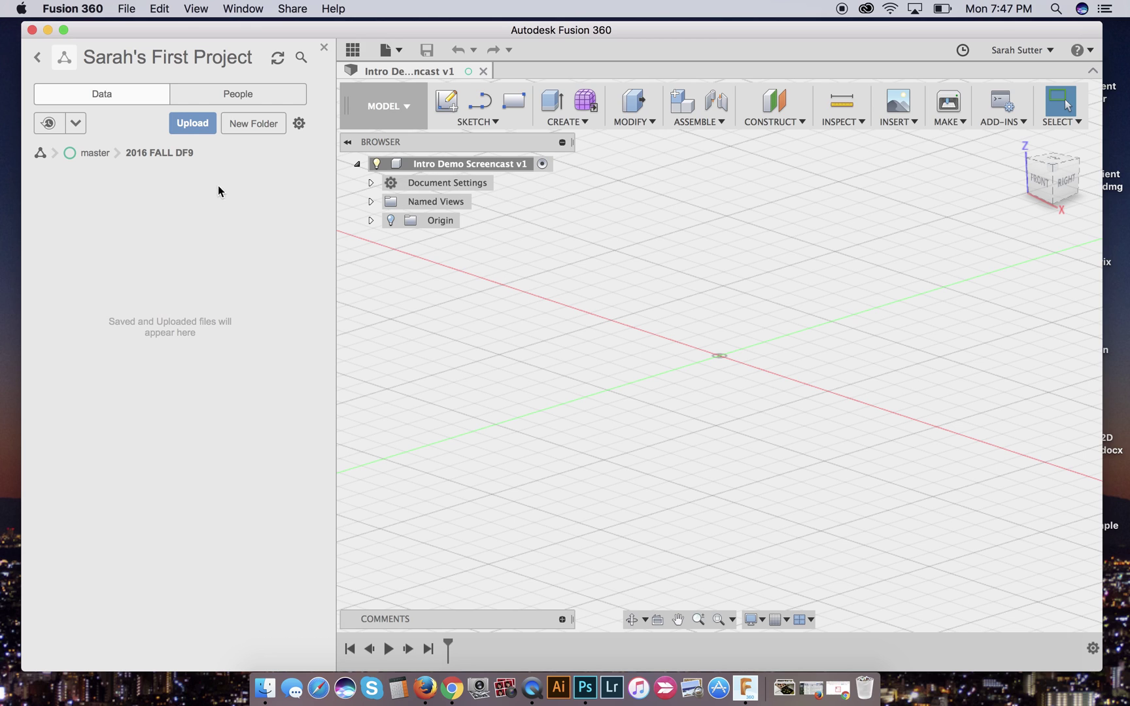
click(177, 151)
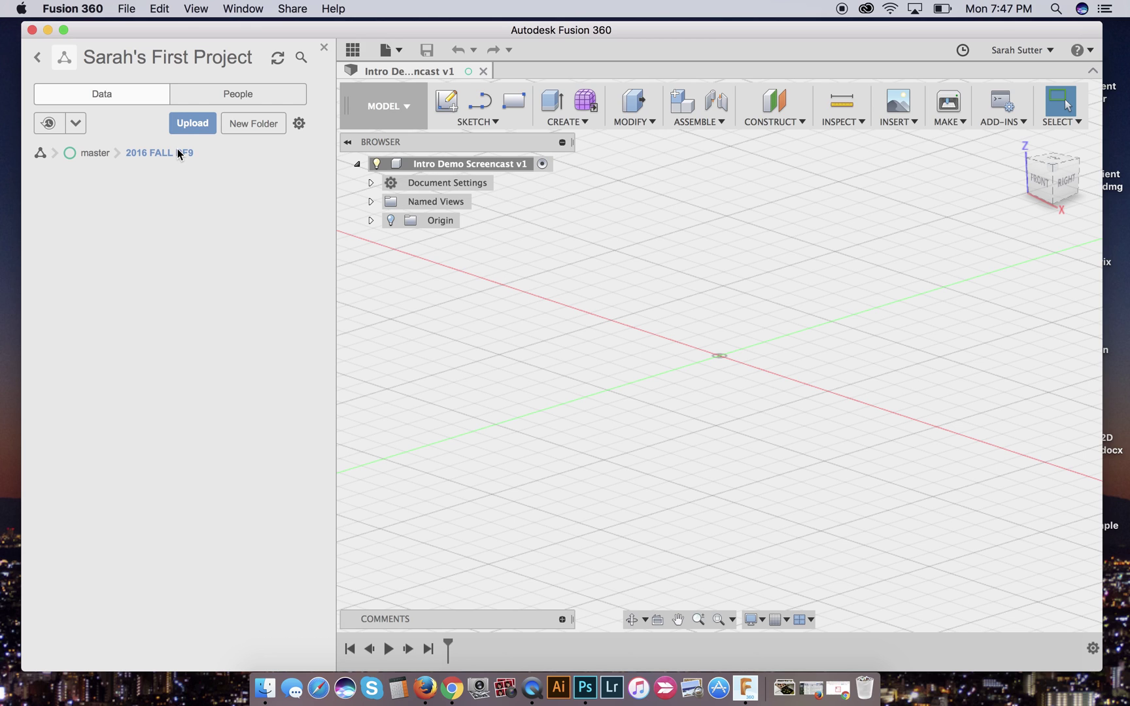
click(91, 151)
click(258, 209)
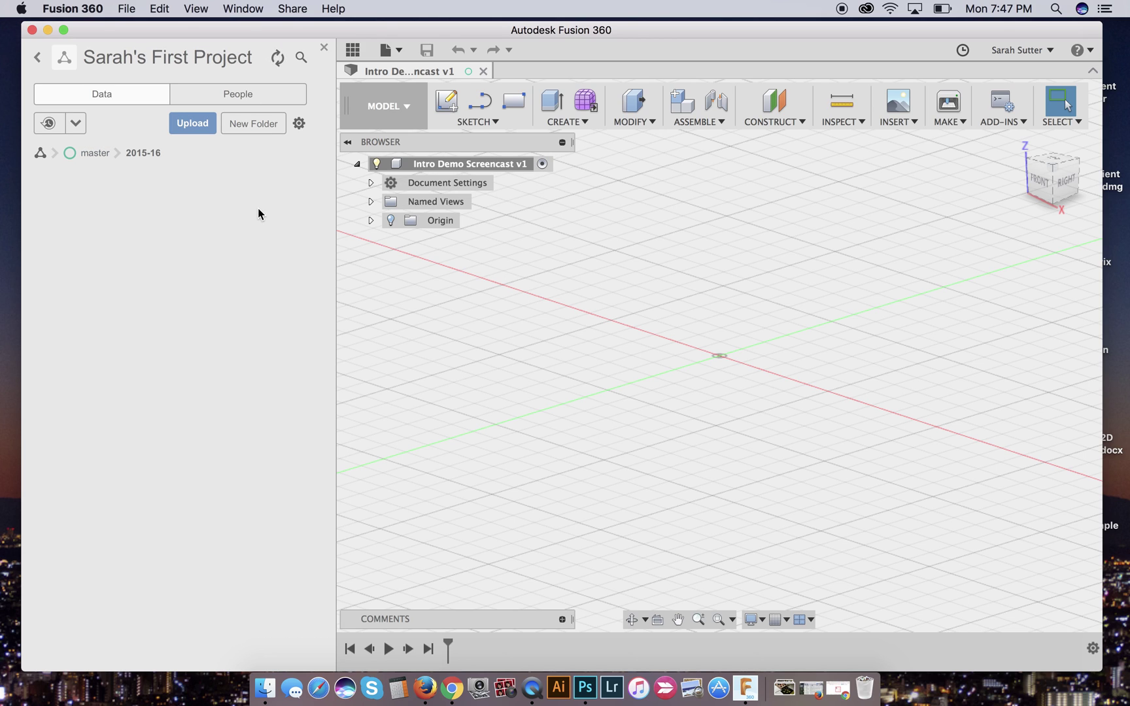
click(96, 152)
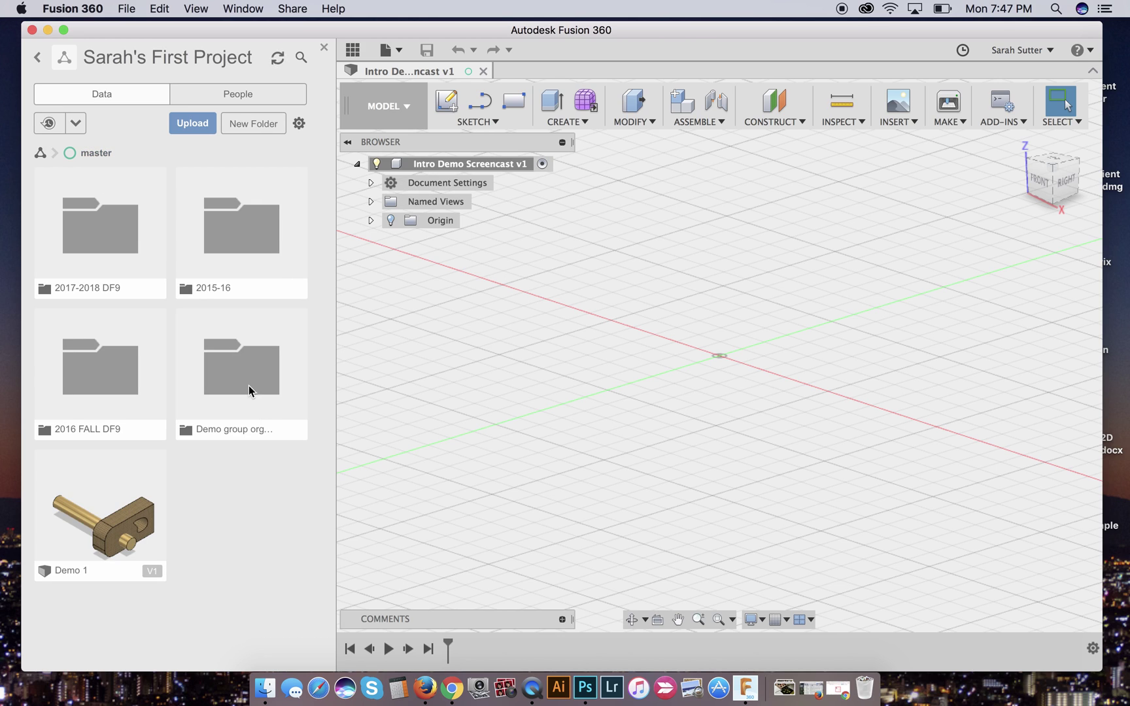
click(240, 359)
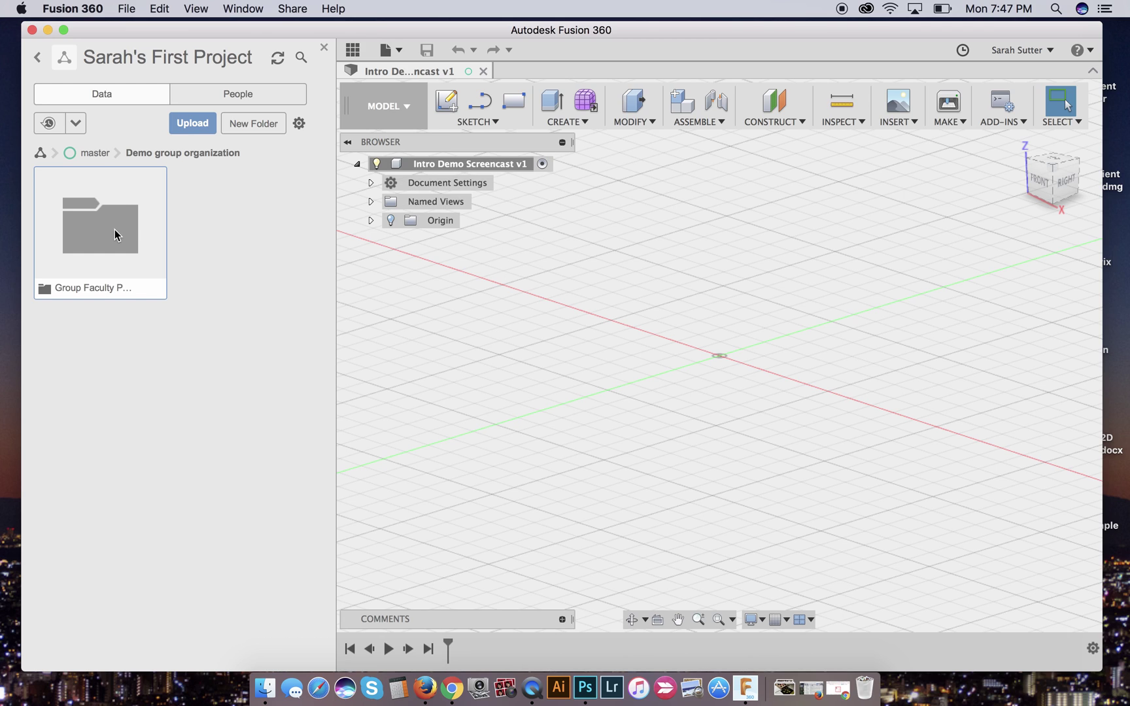
click(94, 153)
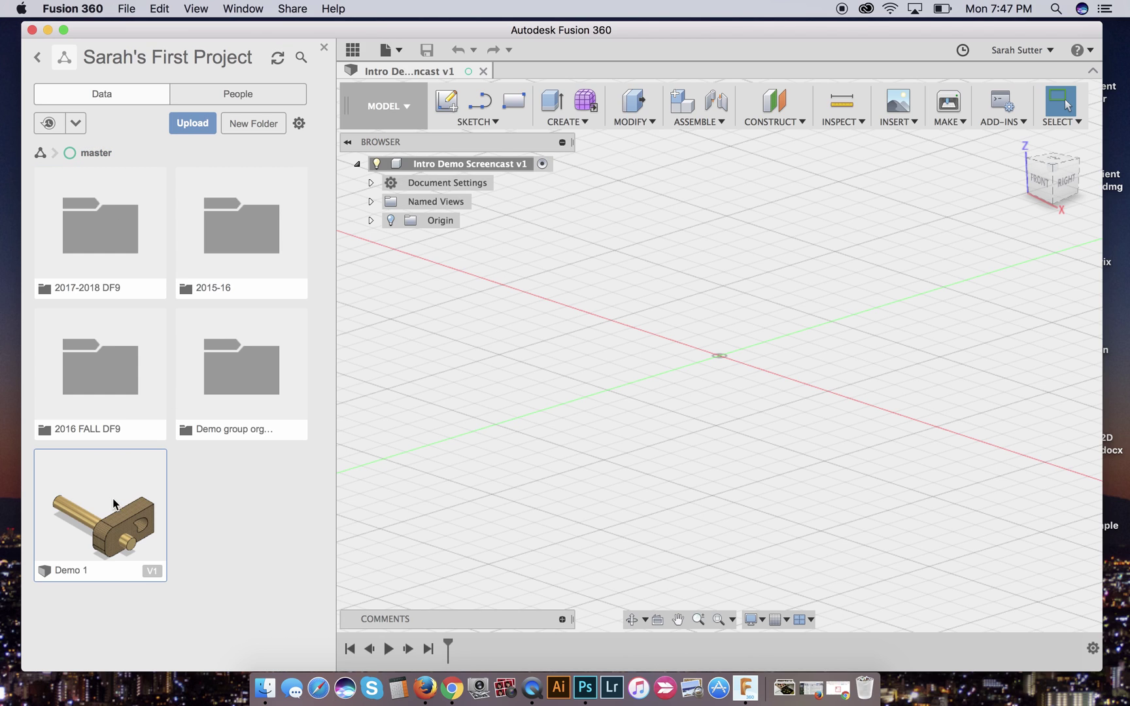
- Open Demo 1, go back into 2017-2018 DF9, and return to the Intro Demo Screencast tab
double_click(122, 540)
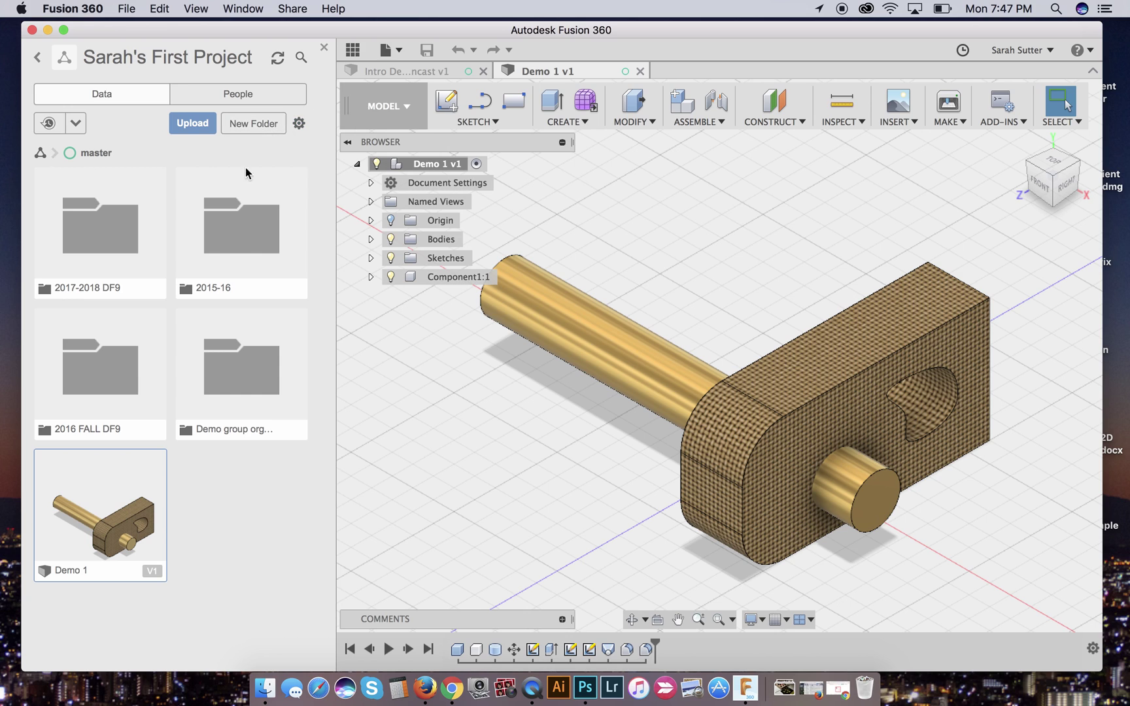
double_click(99, 220)
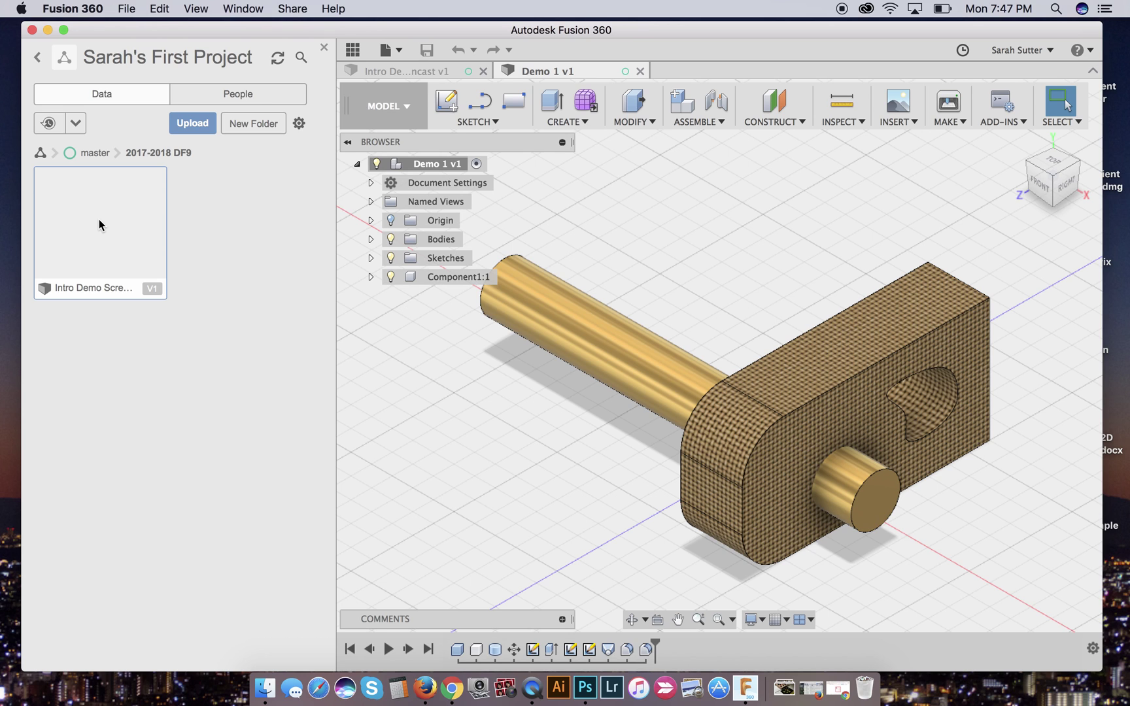
click(434, 71)
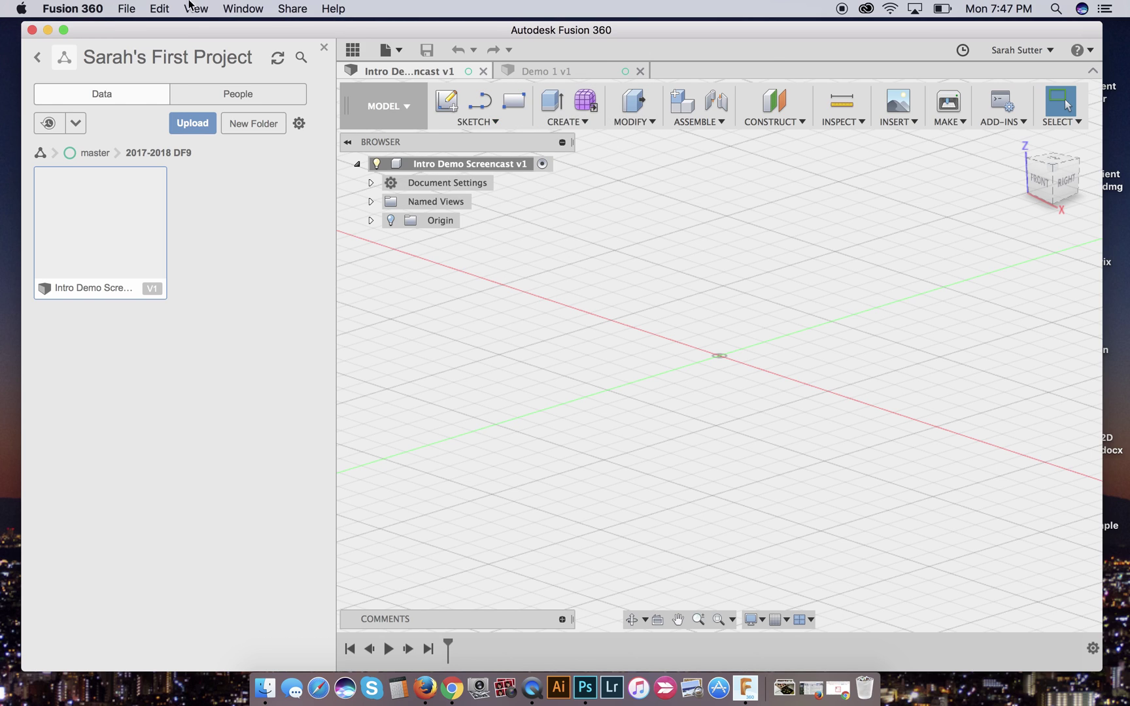
click(124, 9)
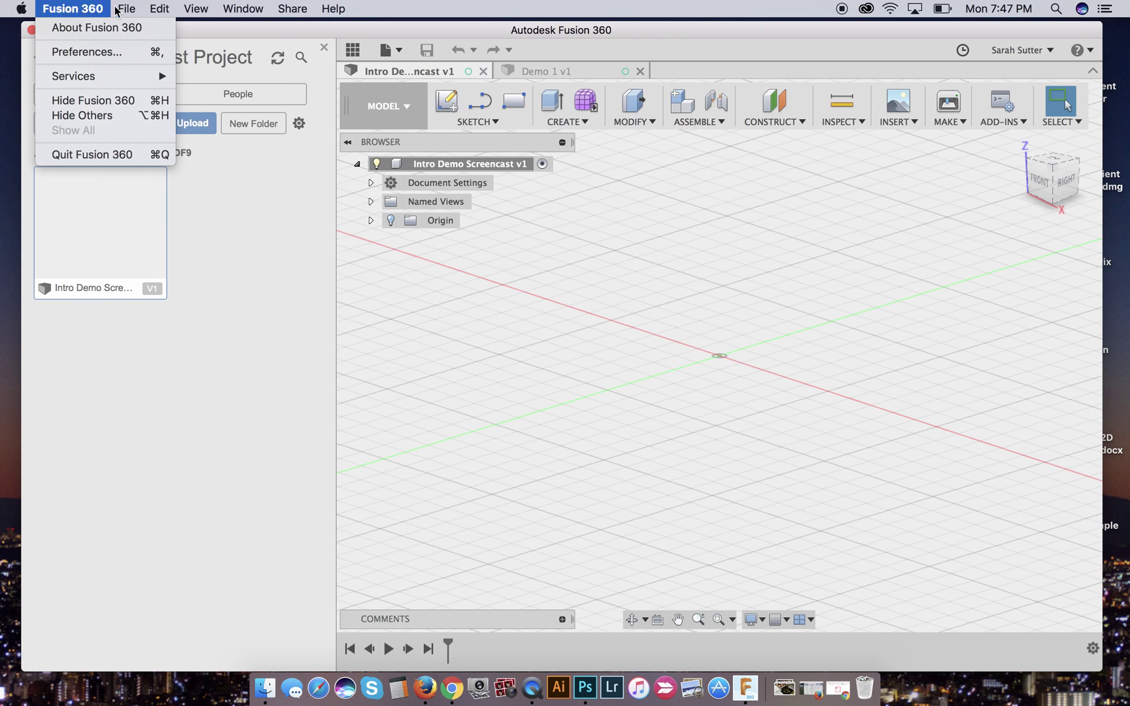
mouse_move(306, 9)
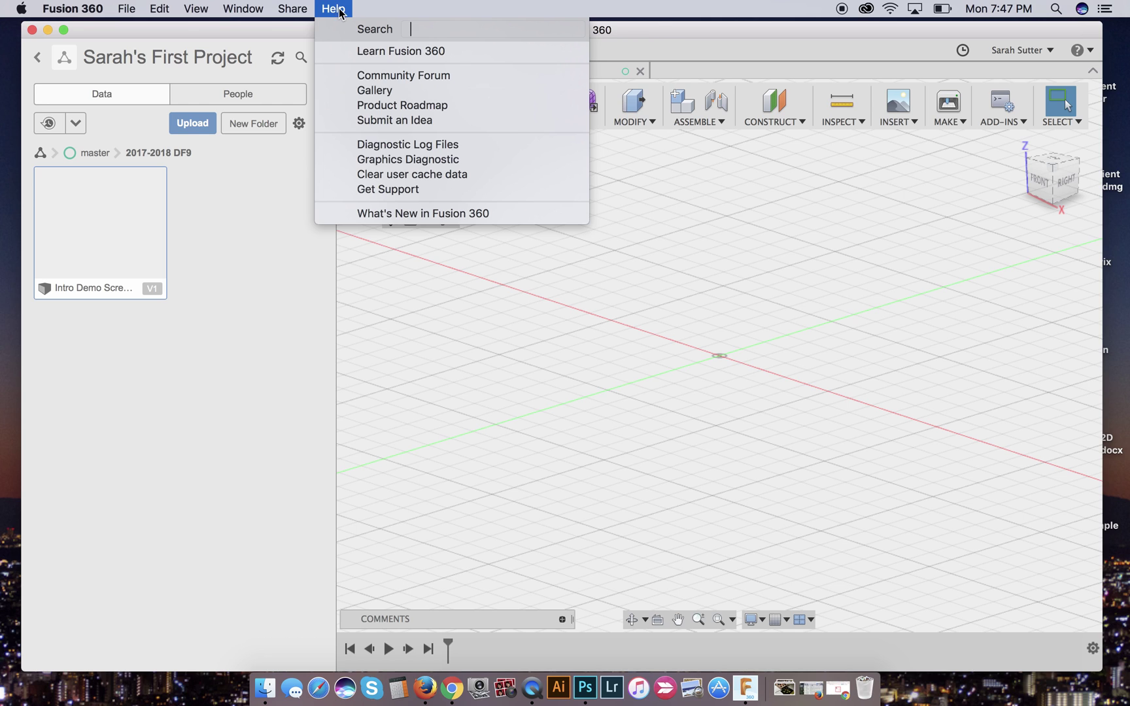
mouse_move(157, 6)
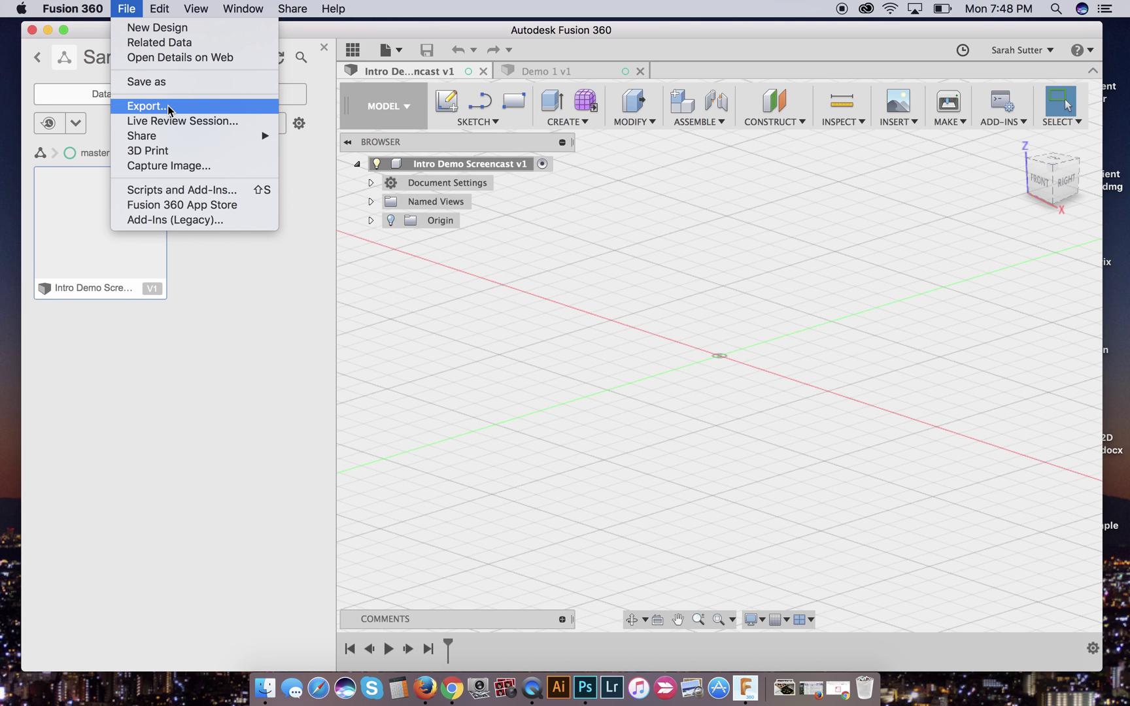
mouse_move(181, 135)
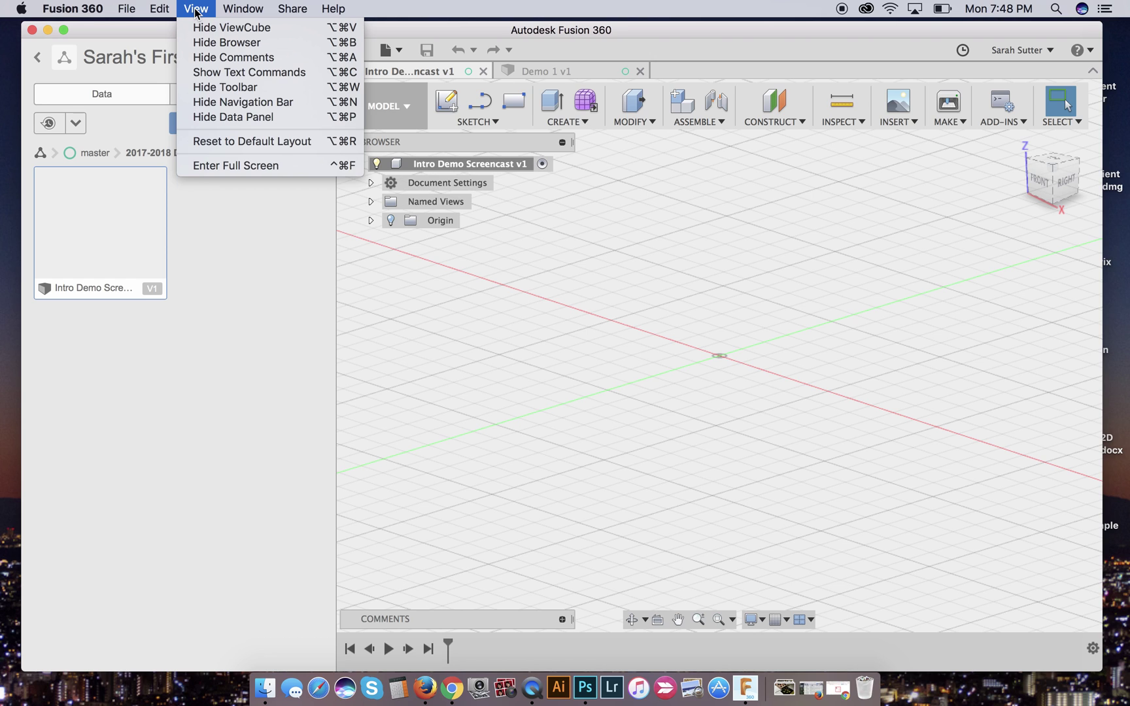
mouse_move(249, 13)
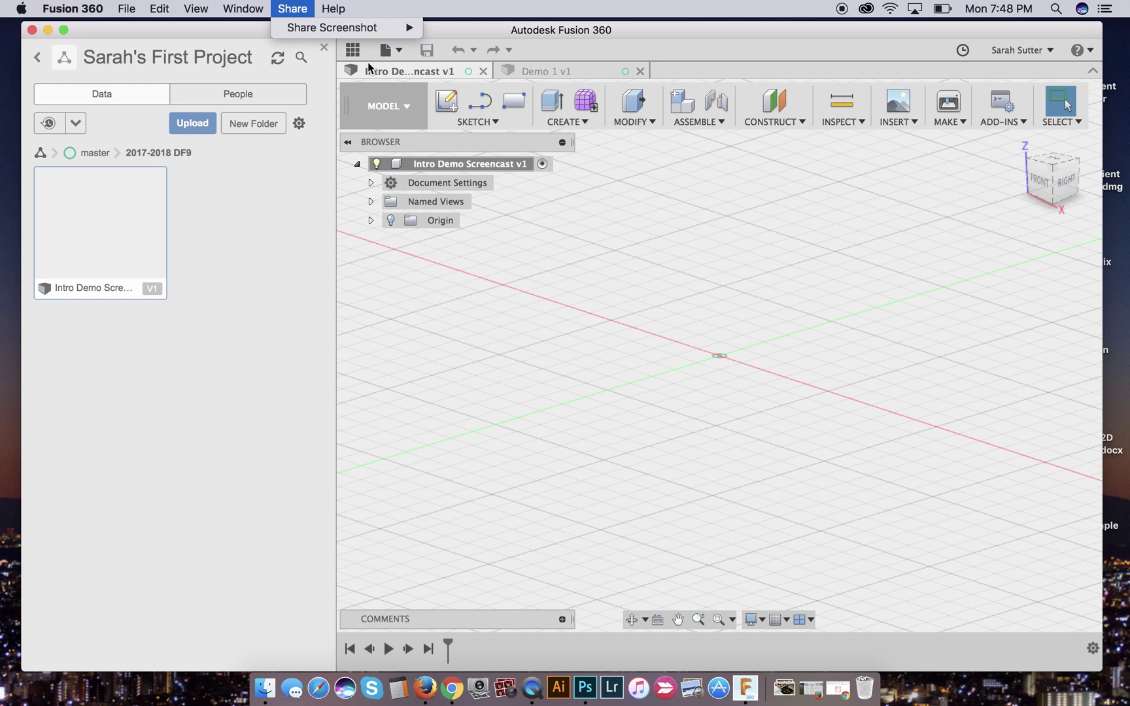
click(401, 51)
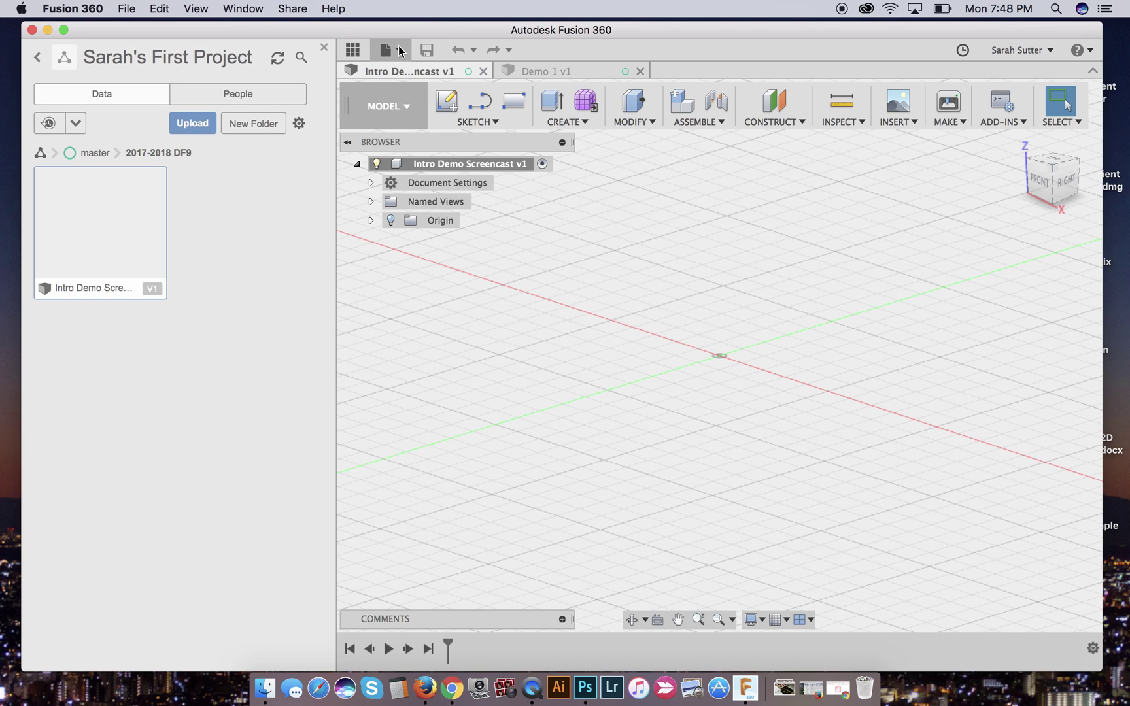
click(401, 51)
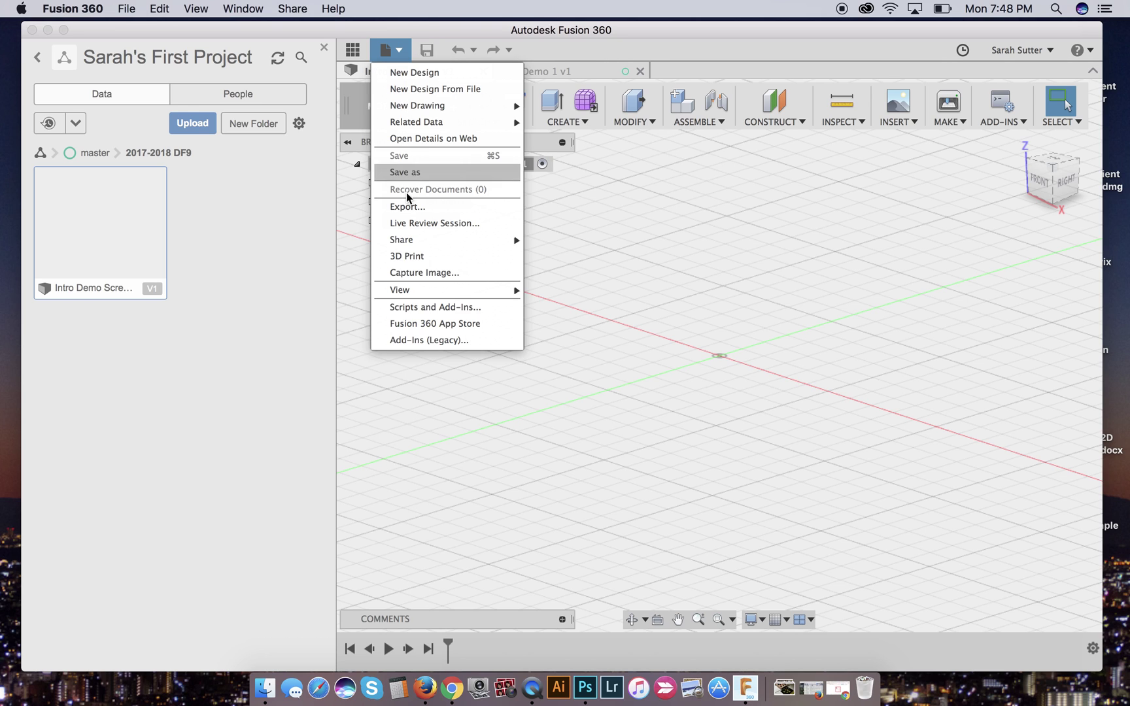
mouse_move(412, 241)
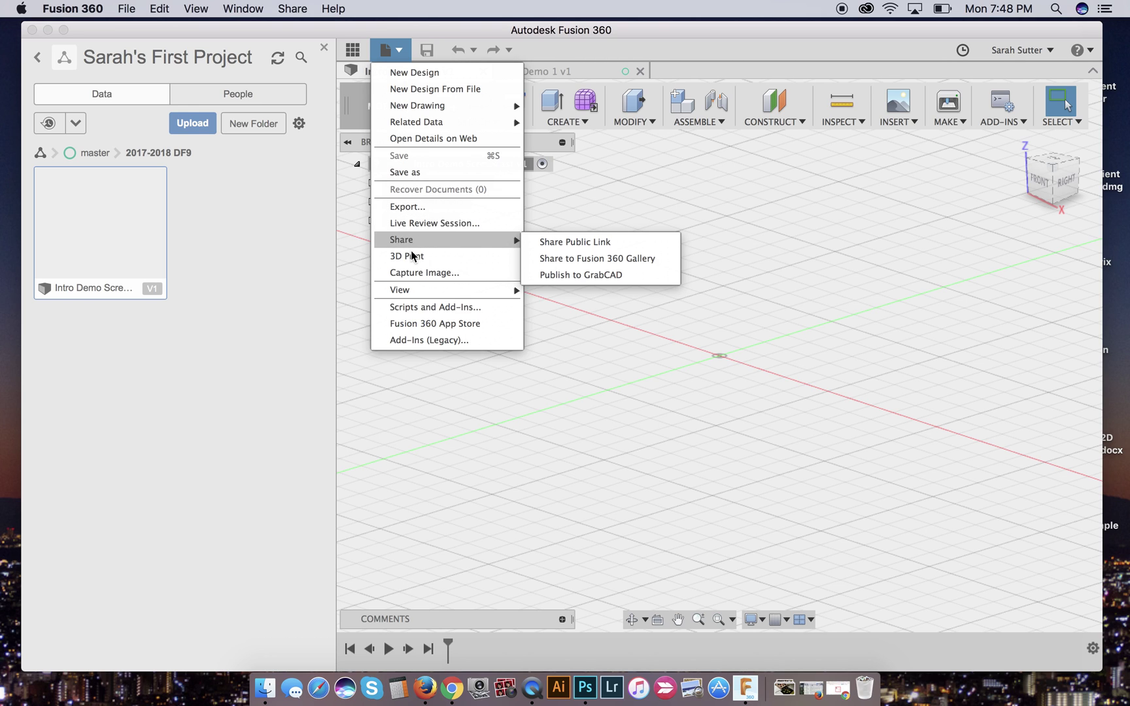
mouse_move(420, 105)
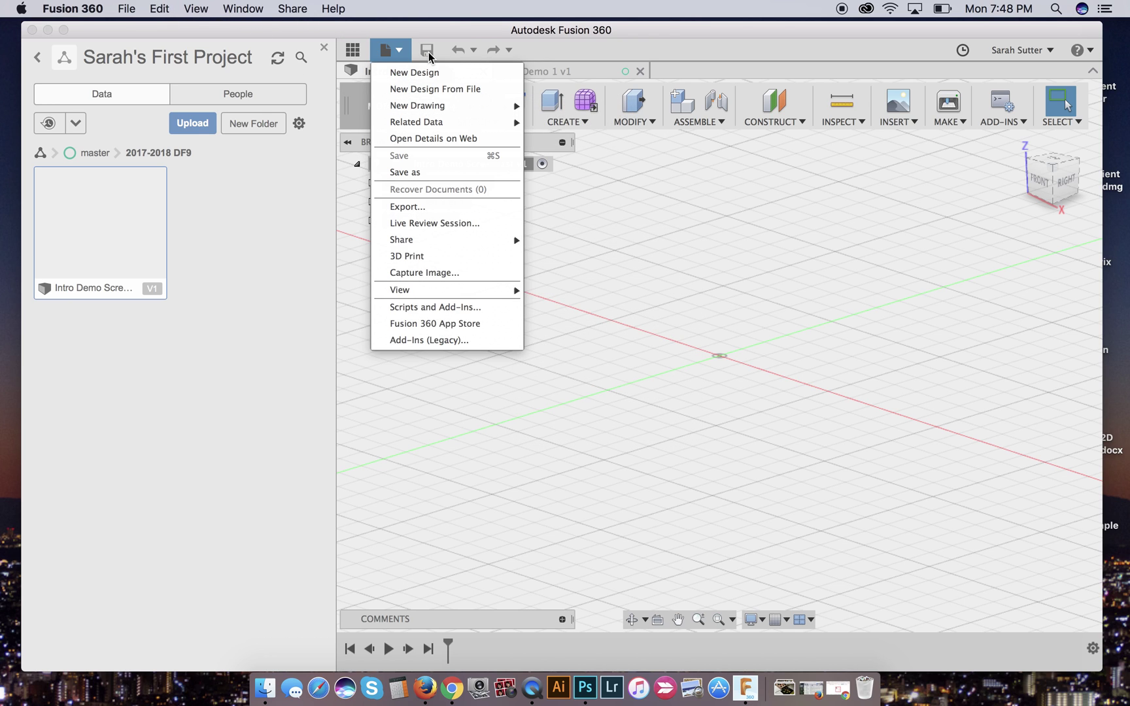
click(428, 54)
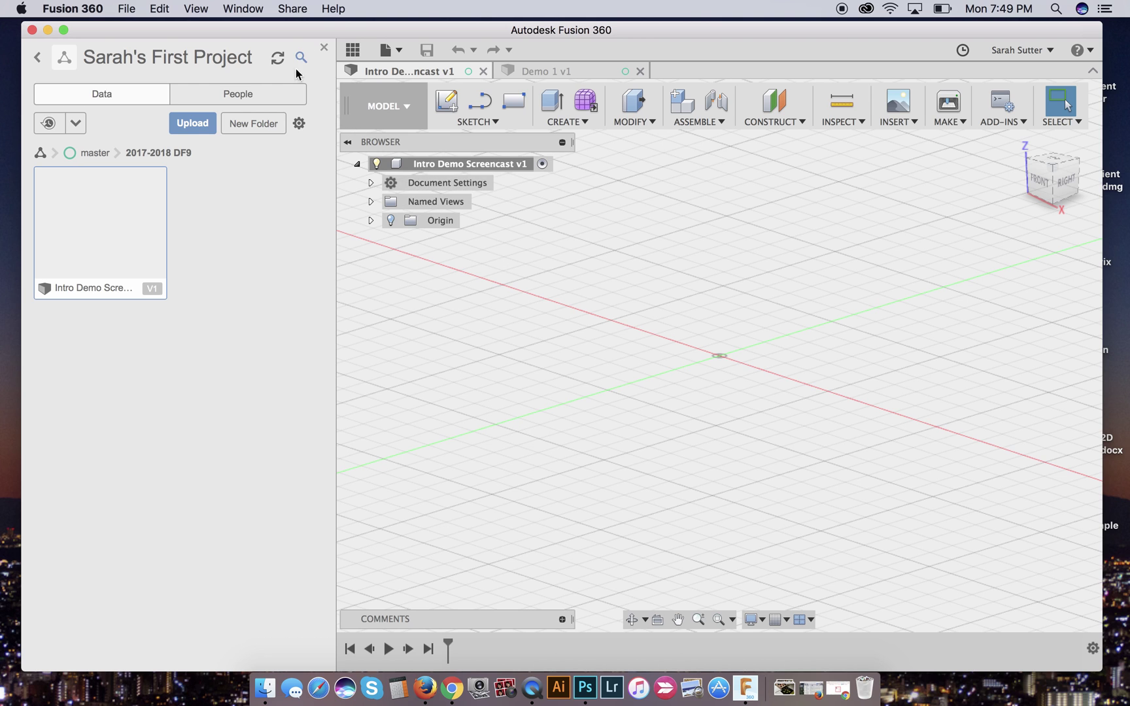
- Hide the data panel and review the MODEL workspace list without switching workspaces
click(353, 50)
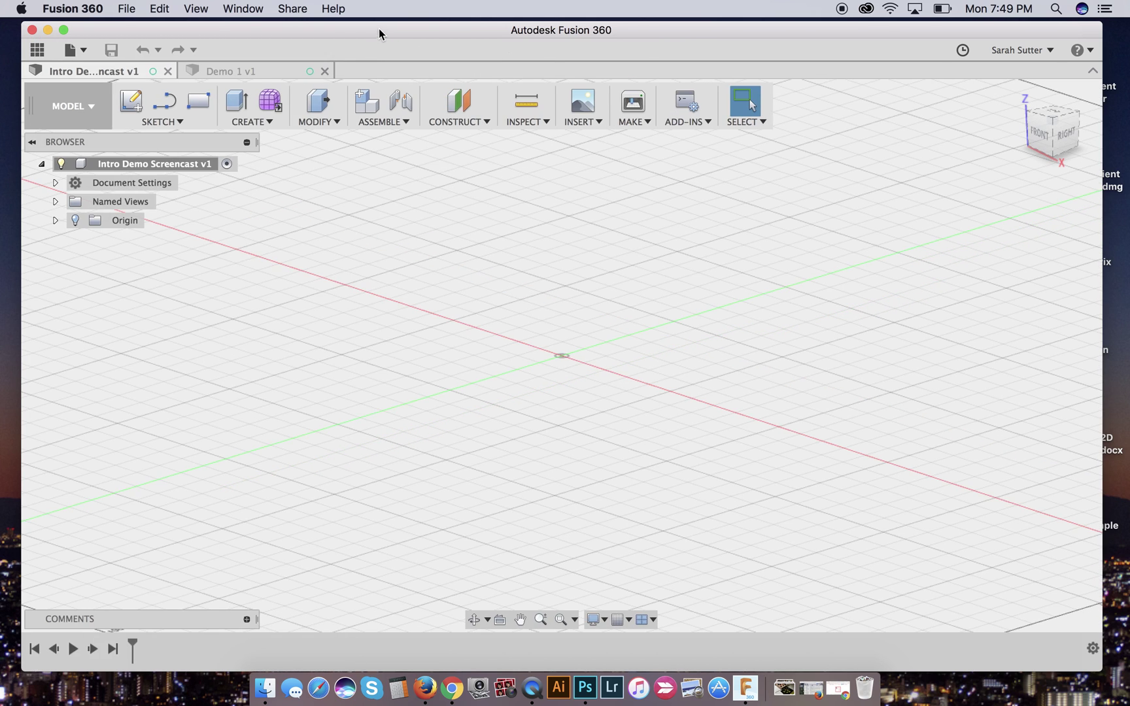
drag(379, 26, 388, 24)
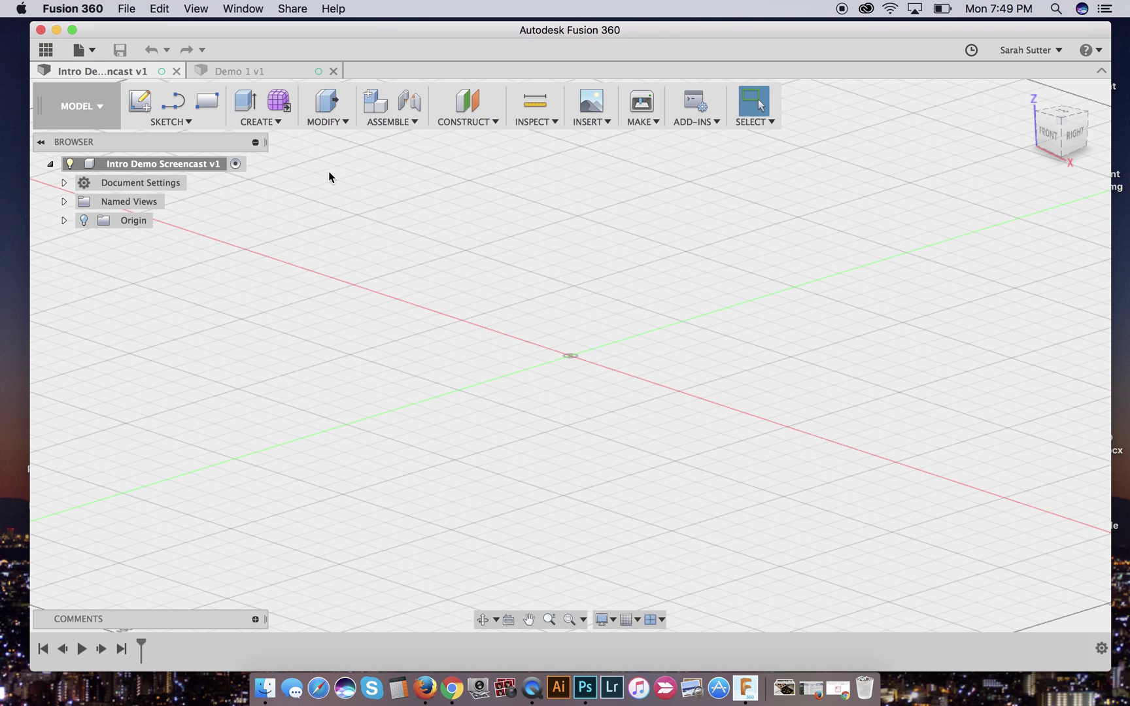
click(100, 115)
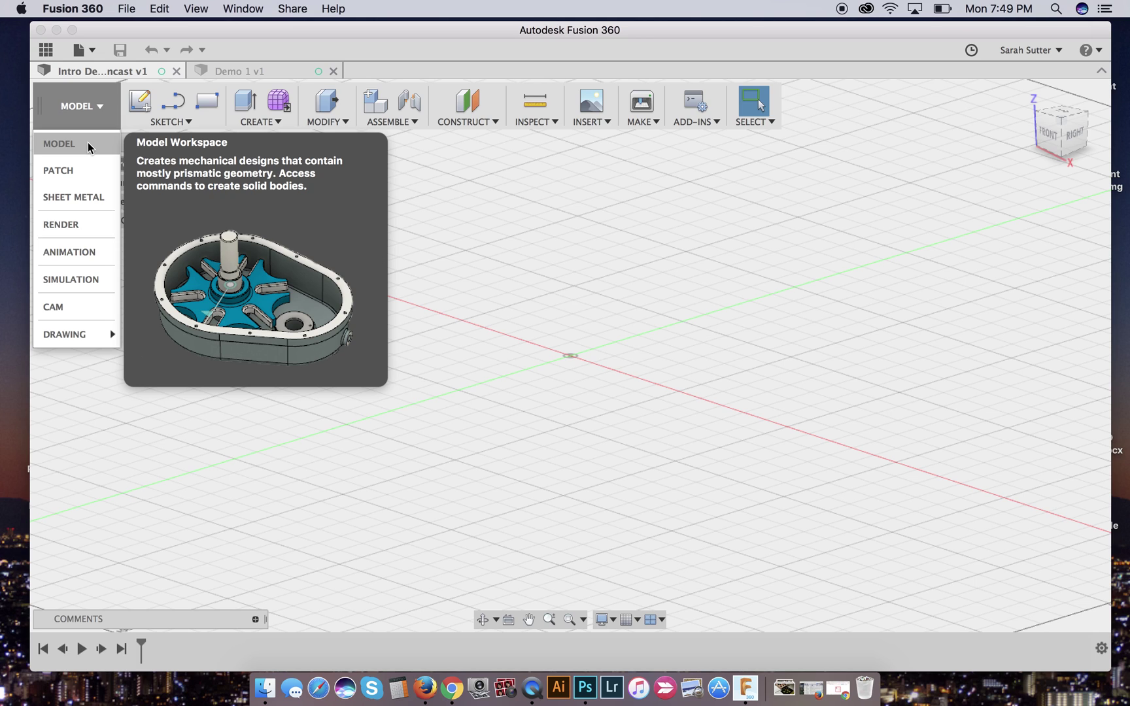
mouse_move(73, 337)
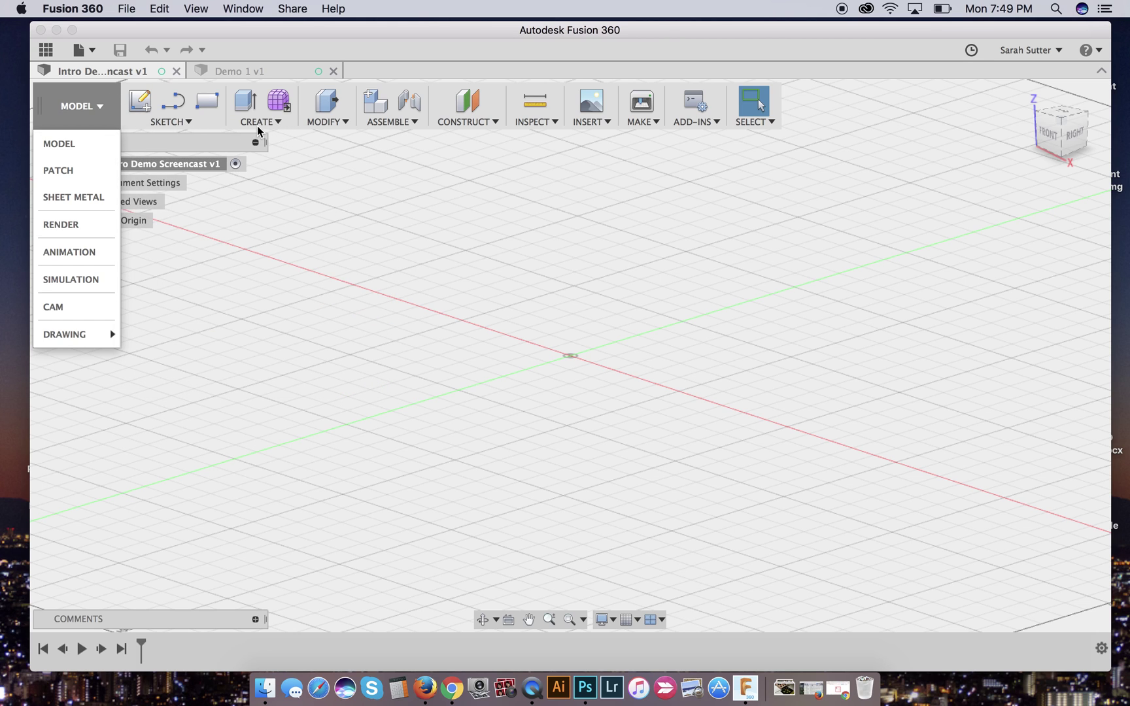
click(100, 114)
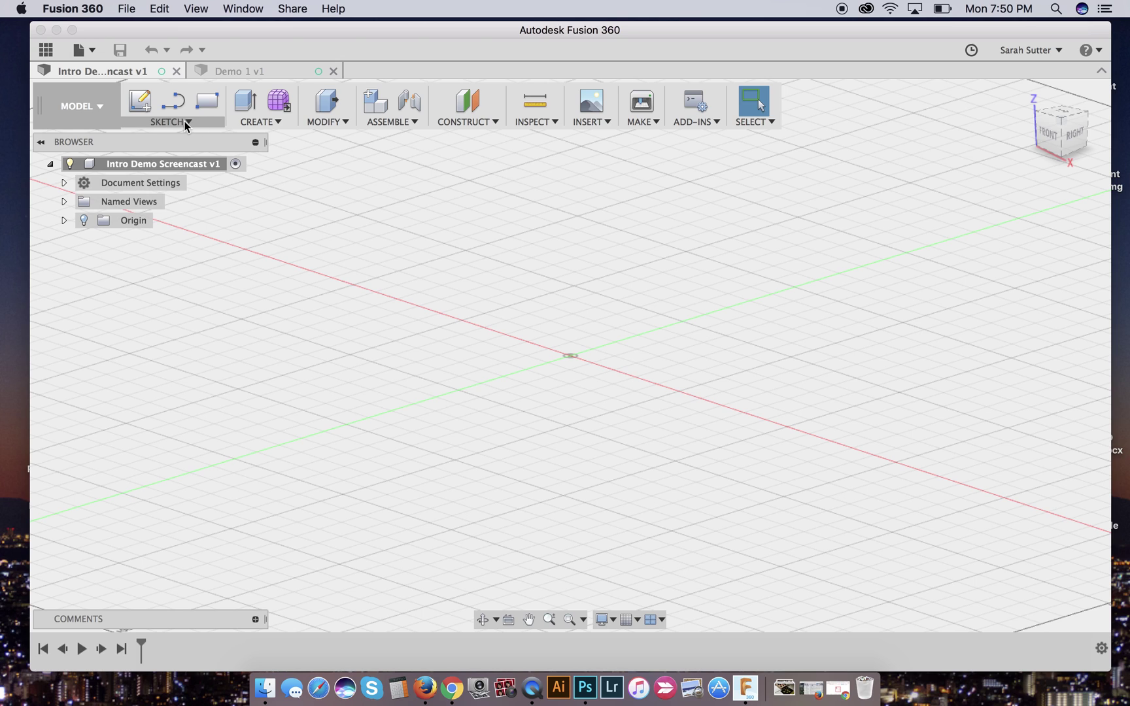
- Show the CREATE dropdown of solid creation commands in the Model toolbar
click(279, 123)
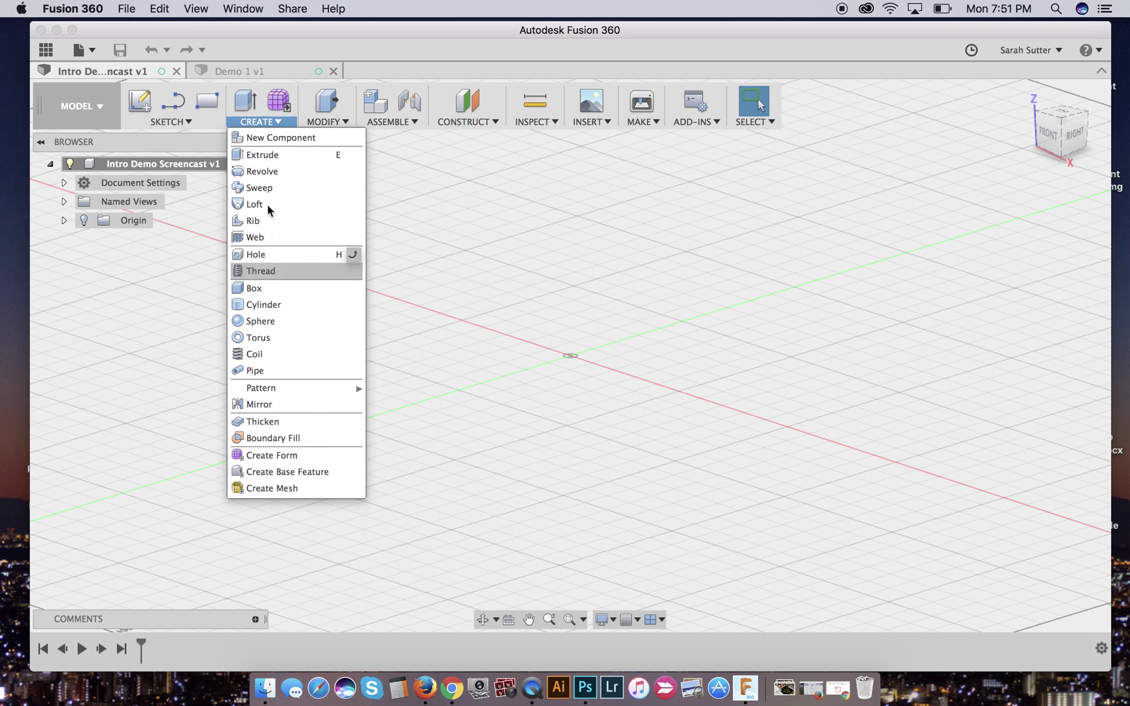
- Enter the Sculpt environment with Create Form, dismiss its notice, and finish the form
click(280, 100)
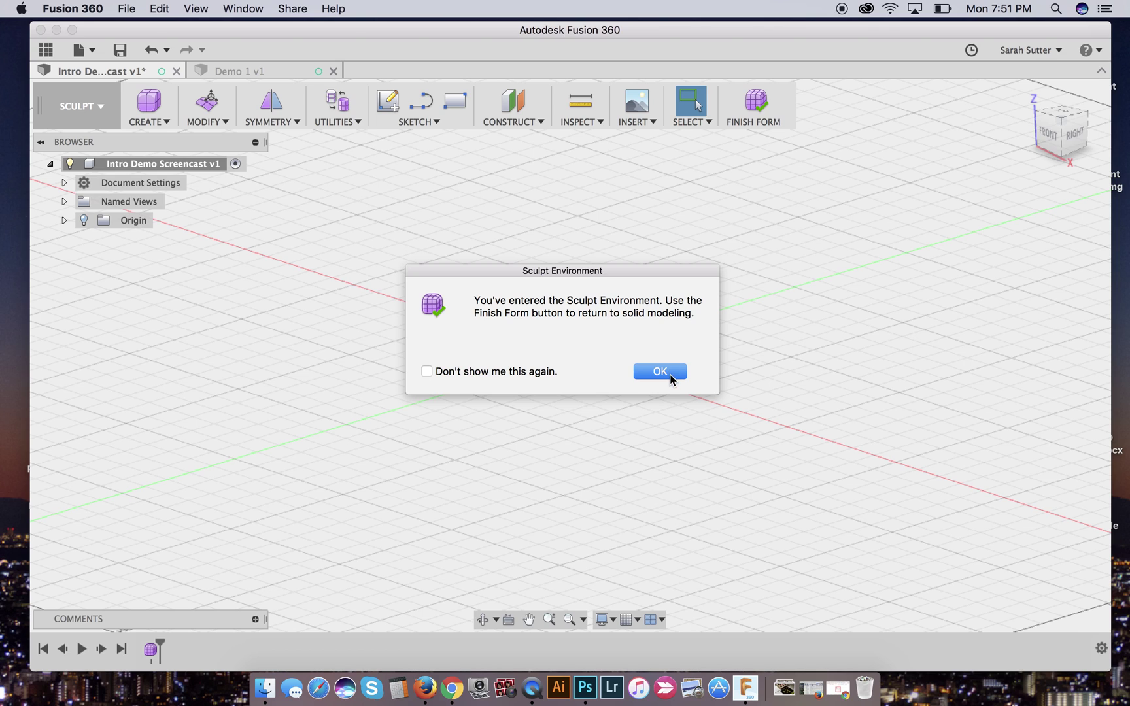
click(670, 374)
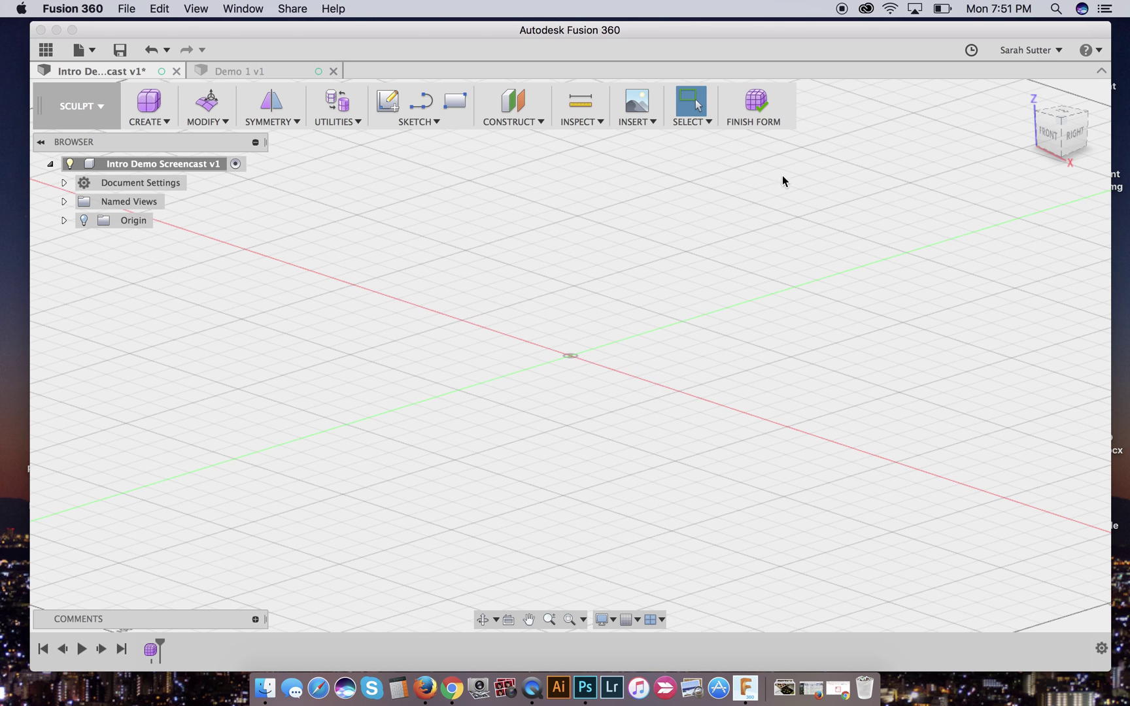
click(758, 106)
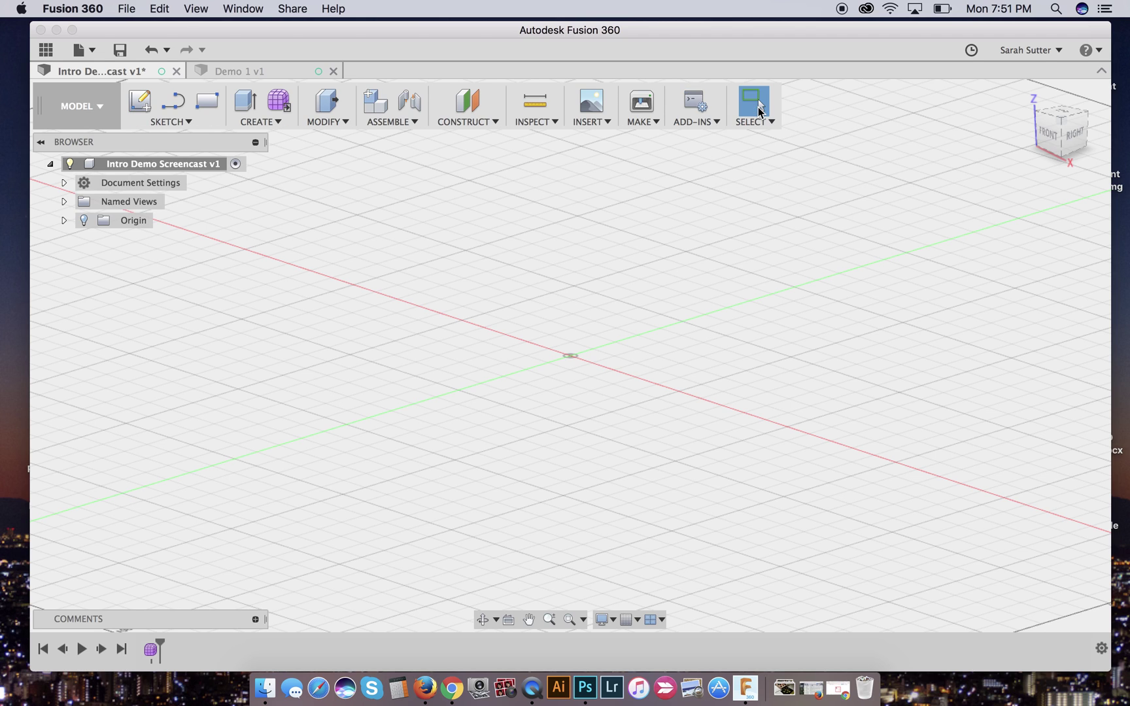
click(272, 123)
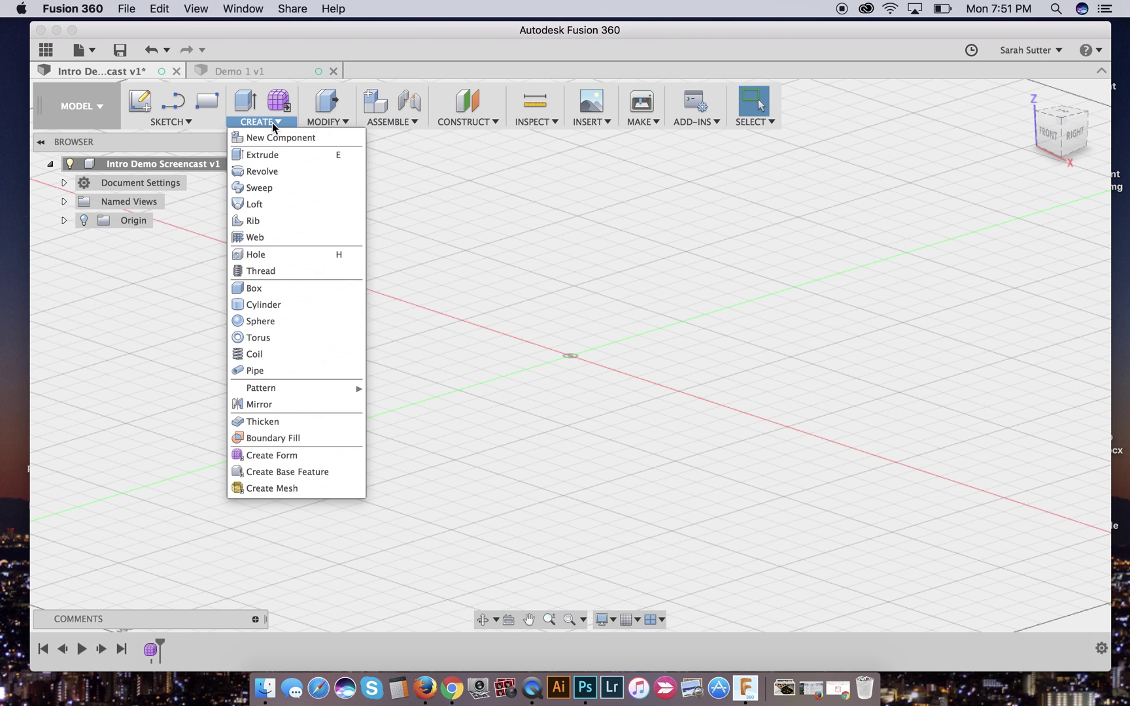
click(321, 120)
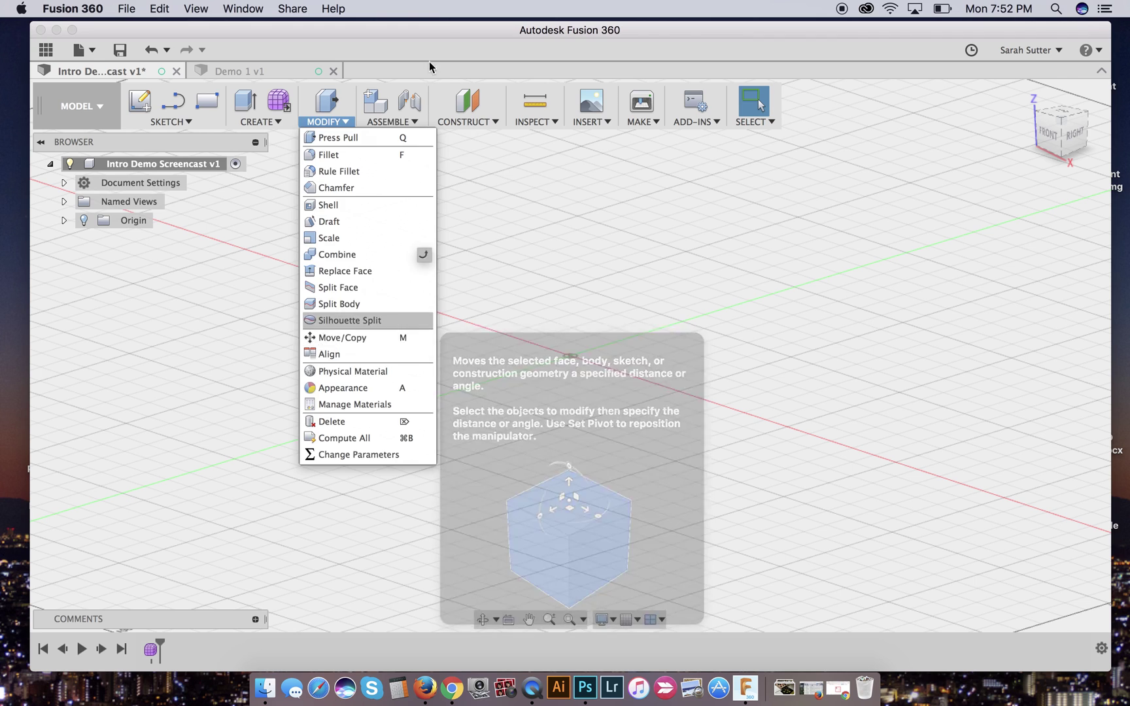
click(391, 121)
click(485, 121)
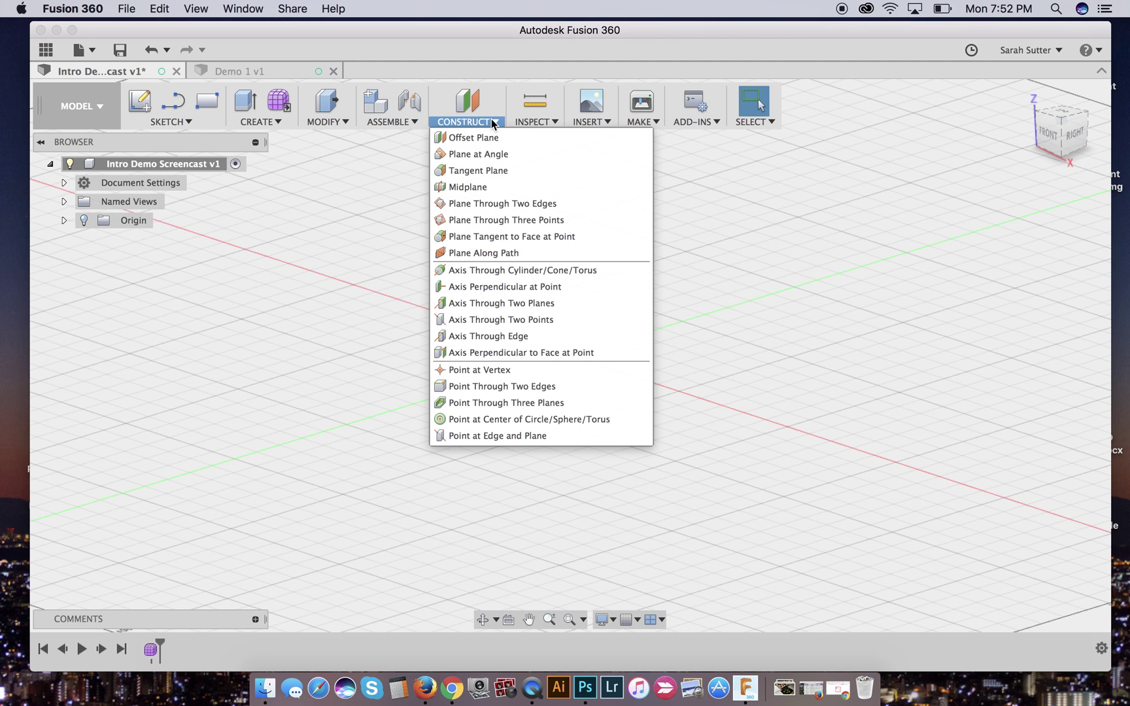
click(274, 118)
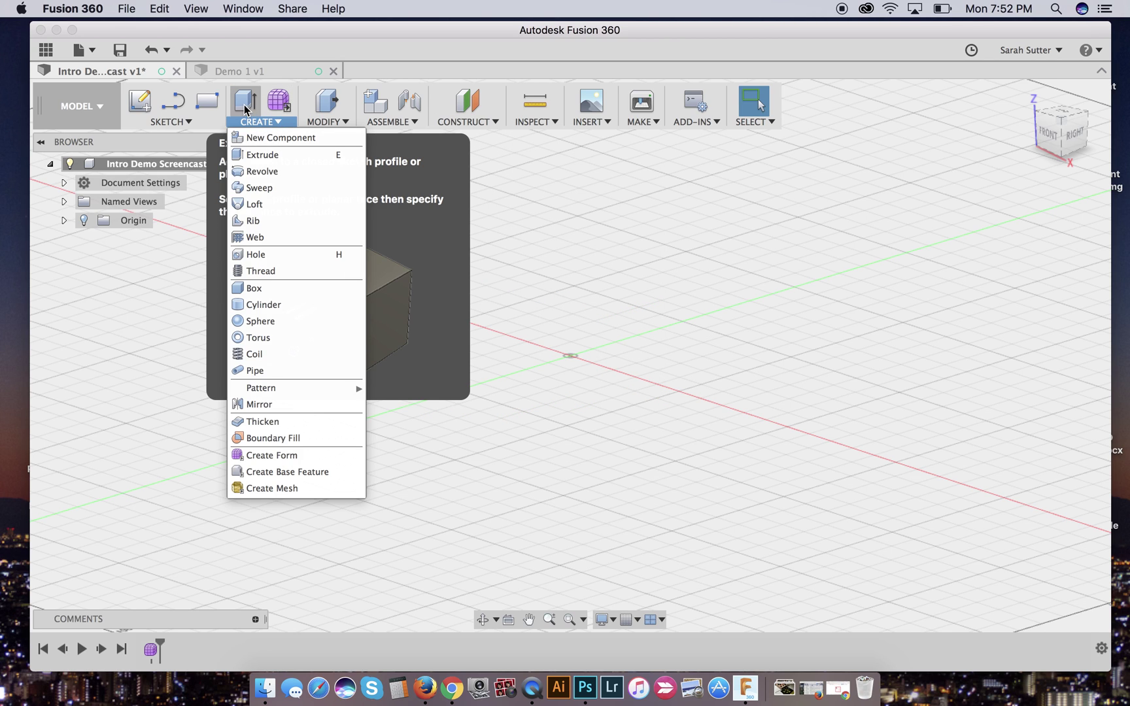
click(171, 121)
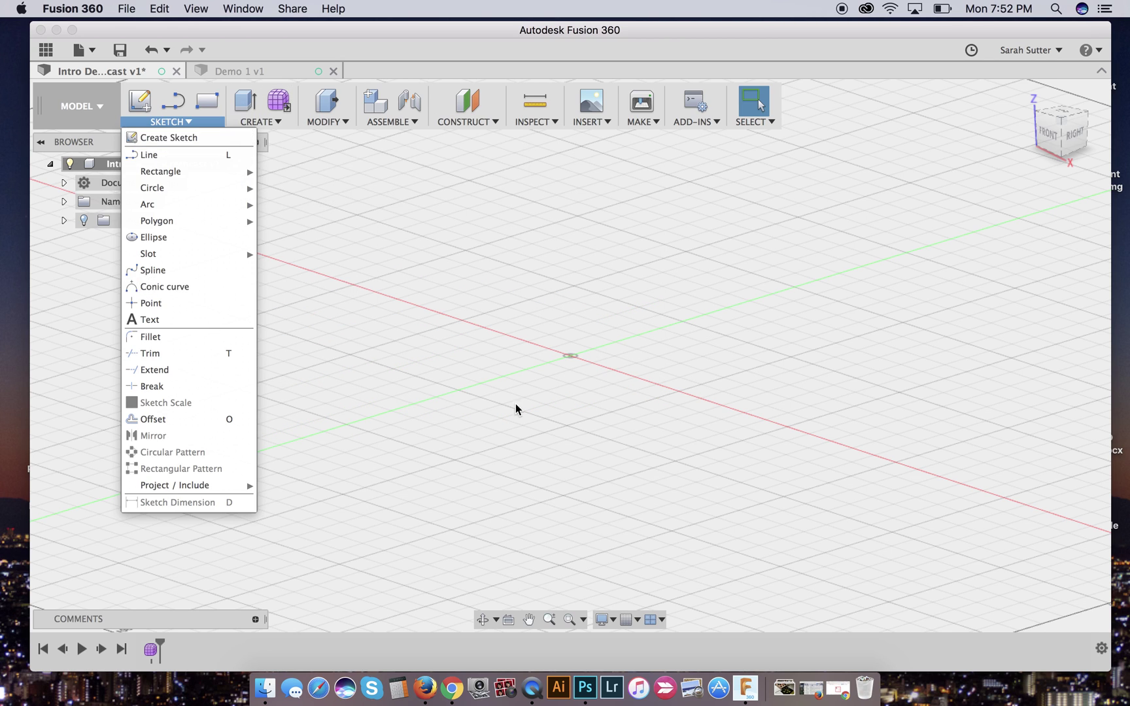
click(544, 418)
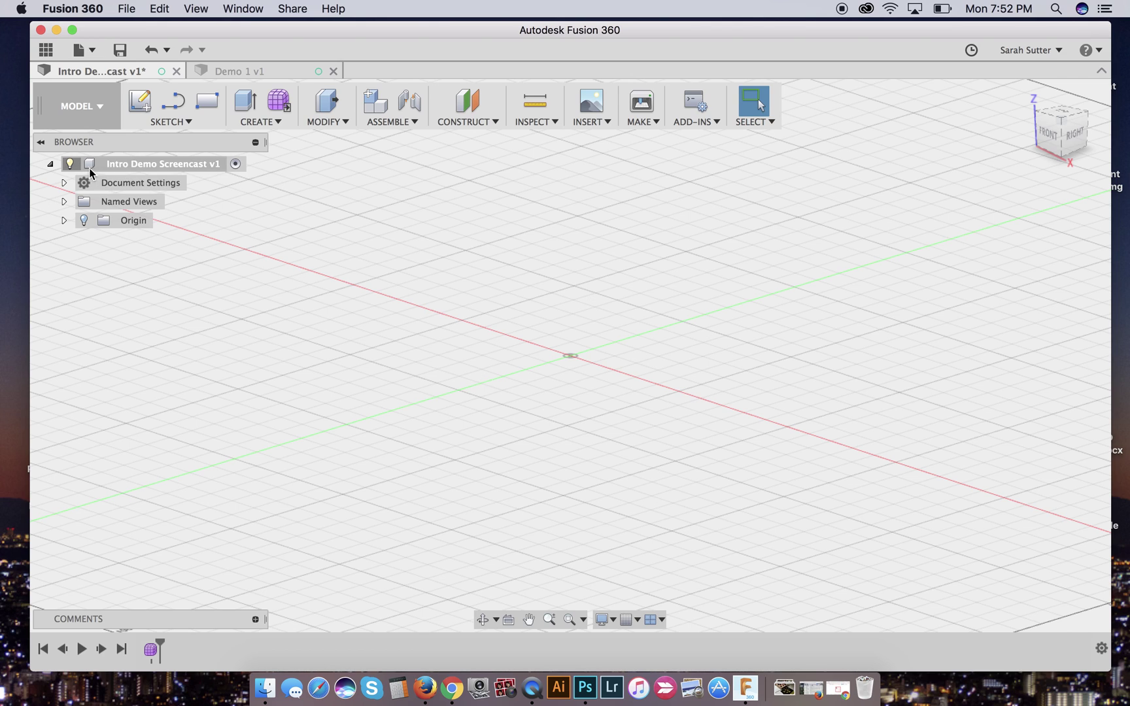
- Expand Document Settings in the browser to show the mm units, collapsing Named Views and Origin
click(42, 142)
click(42, 143)
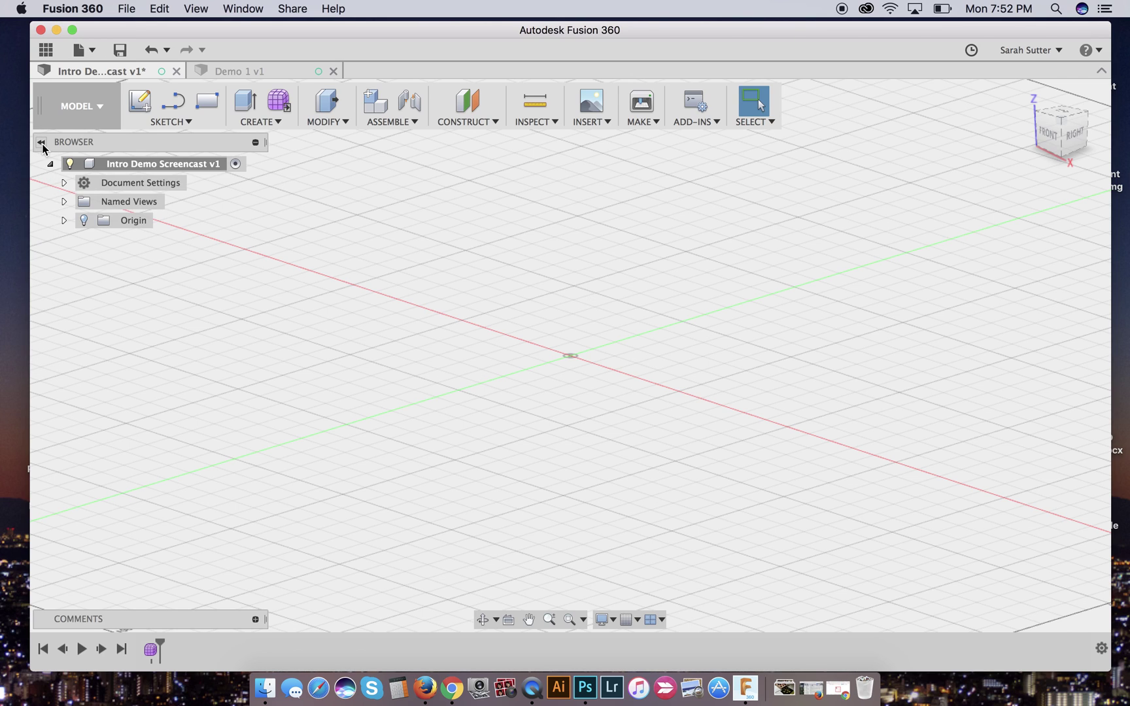
click(41, 143)
click(41, 143)
click(64, 202)
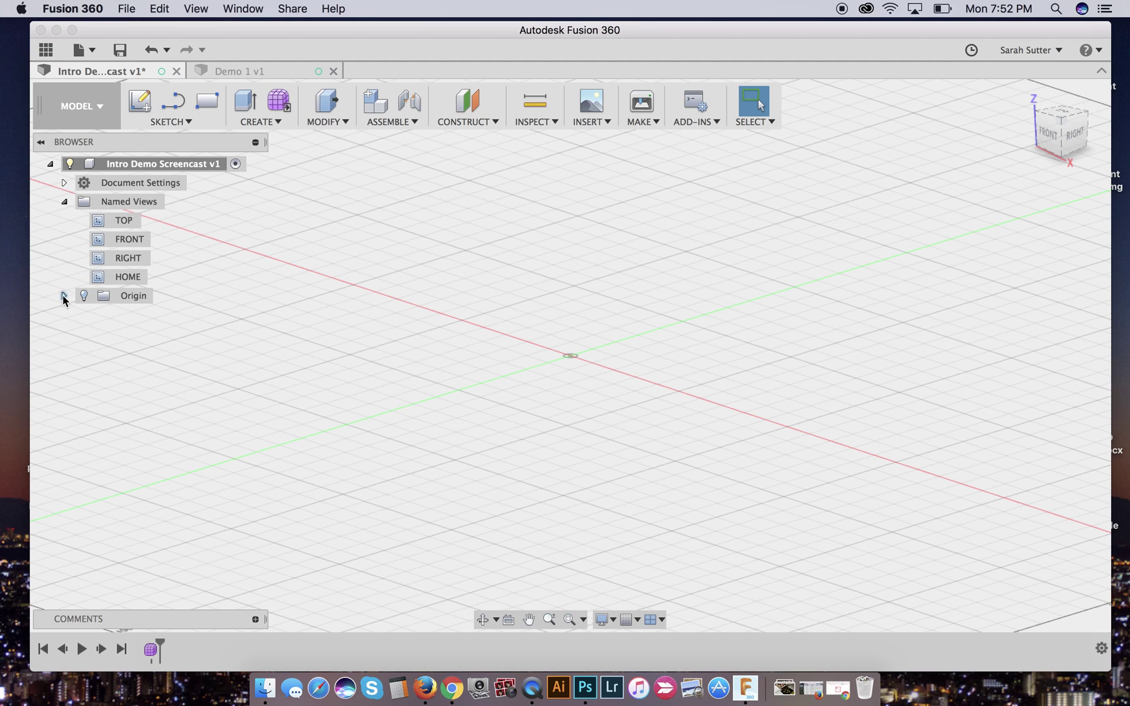
click(65, 296)
click(65, 183)
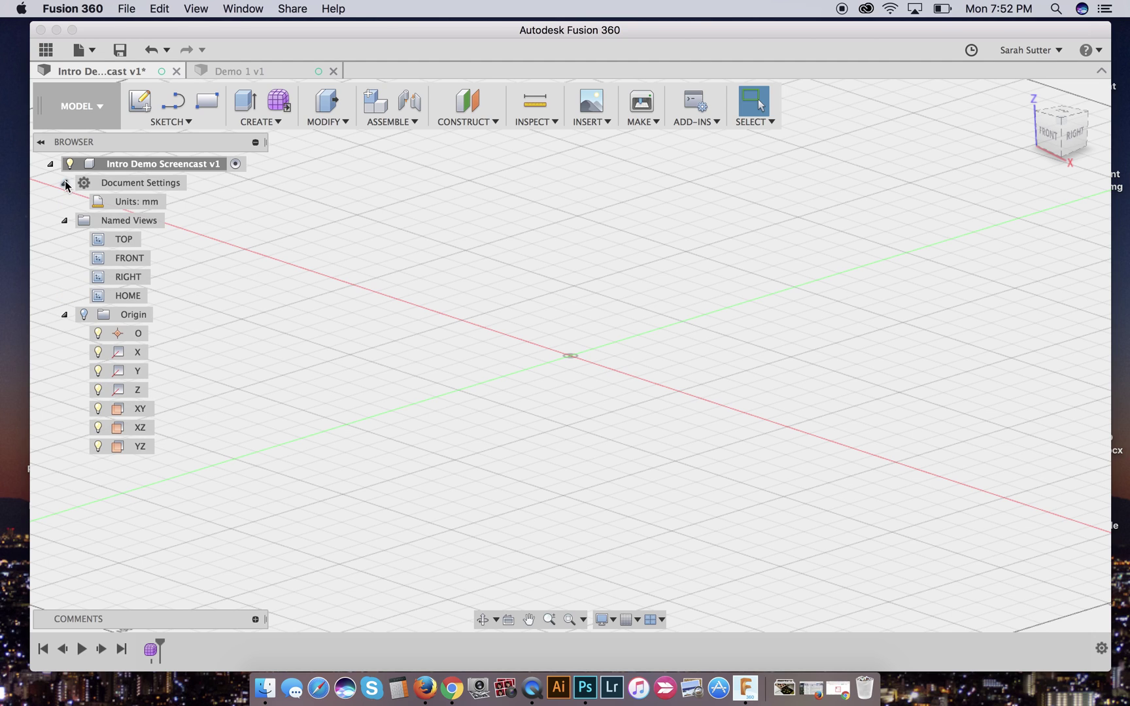
click(65, 221)
click(65, 240)
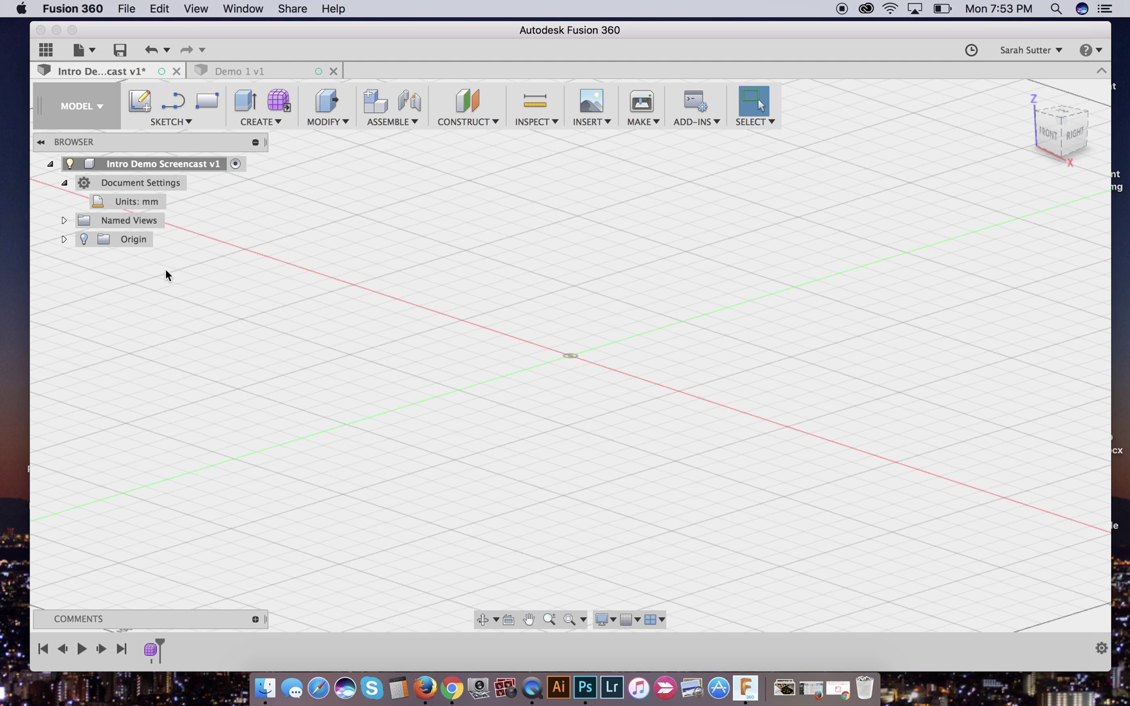
click(40, 142)
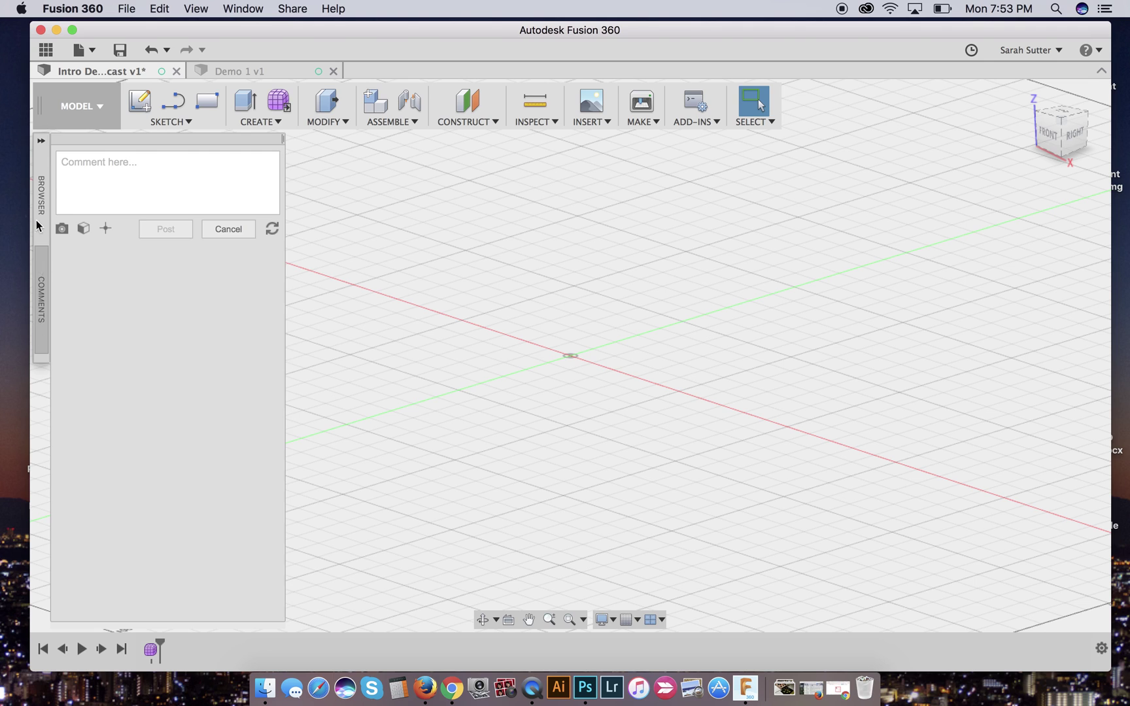
mouse_move(40, 194)
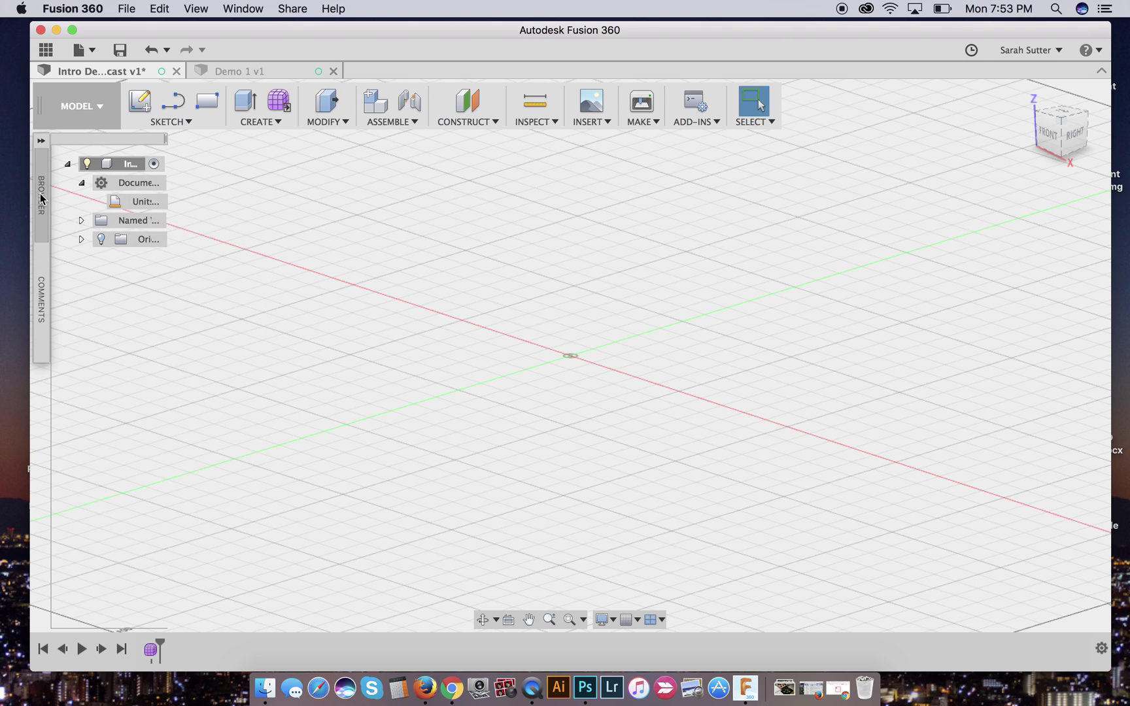
click(42, 140)
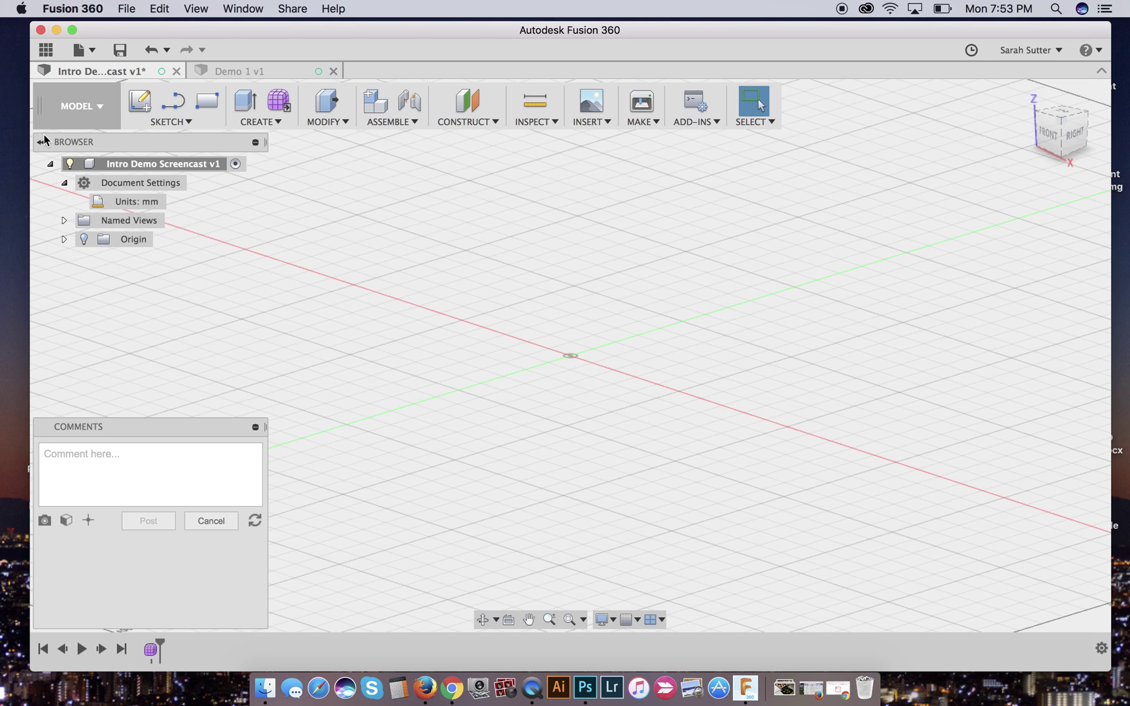
click(255, 427)
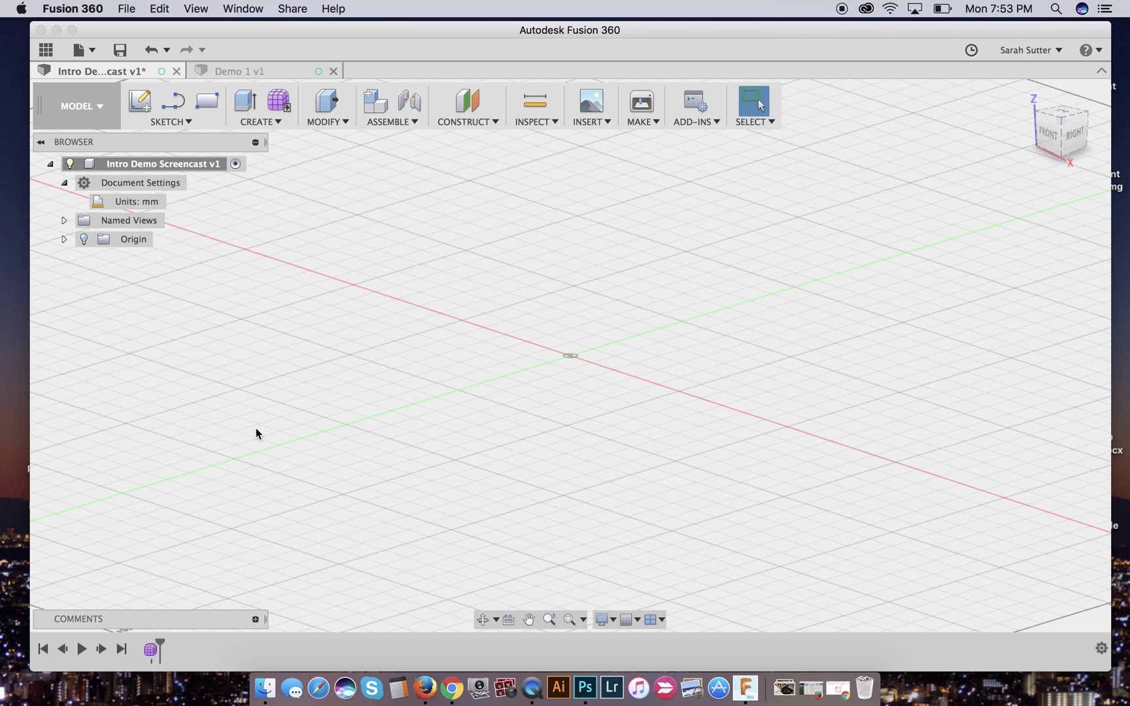